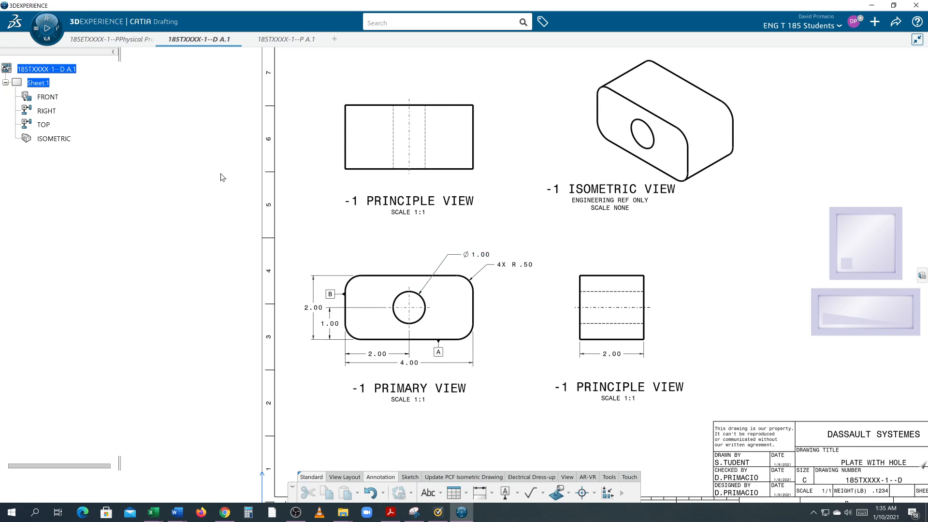
Open part 185TXXXX-1--P A.1 in isometric view and examine its front, bottom and side faces from several angles.
click(264, 43)
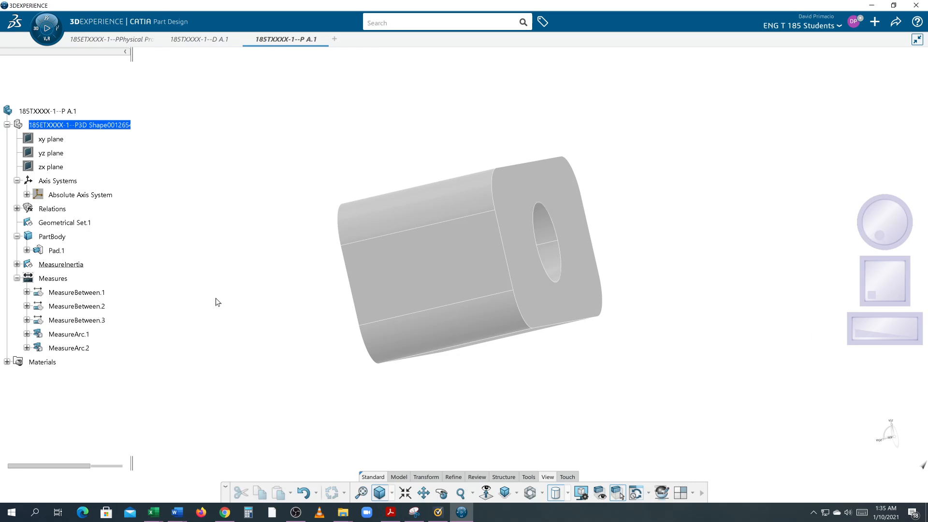
click(504, 492)
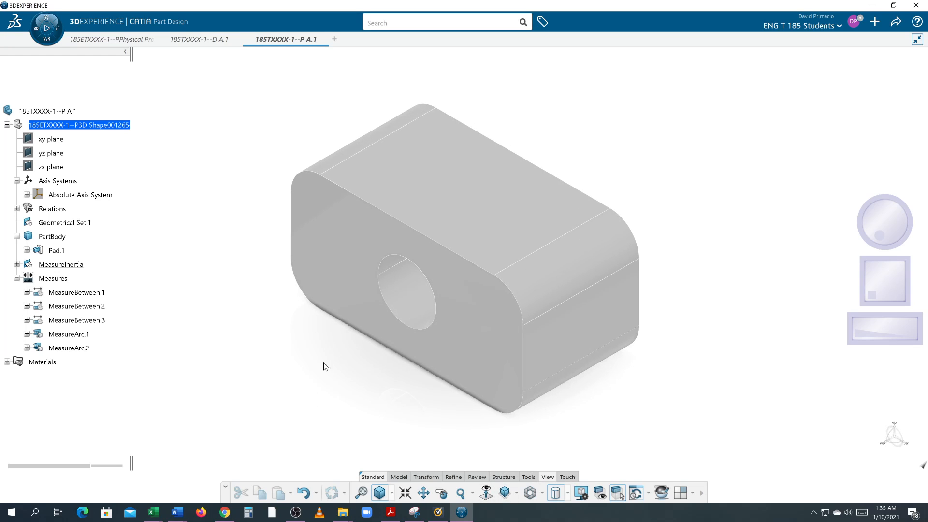
click(339, 278)
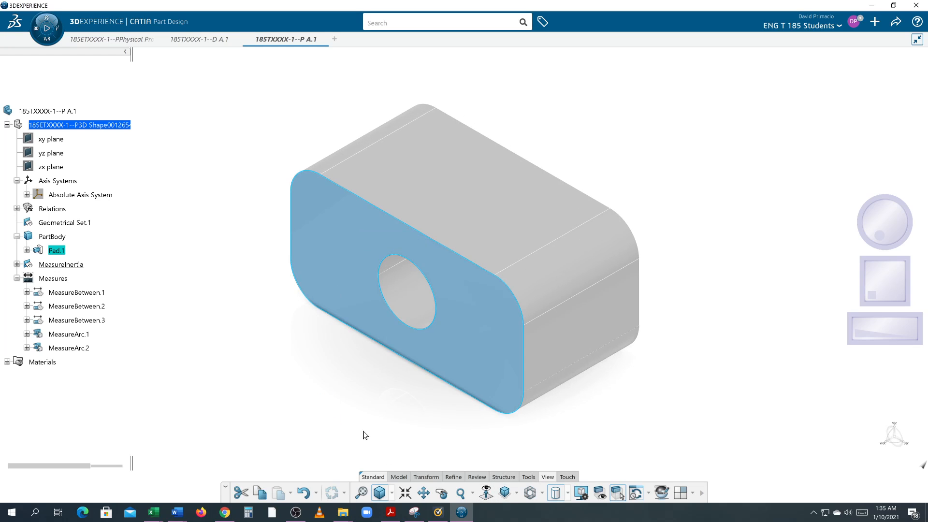
middle_drag(385, 416, 479, 220)
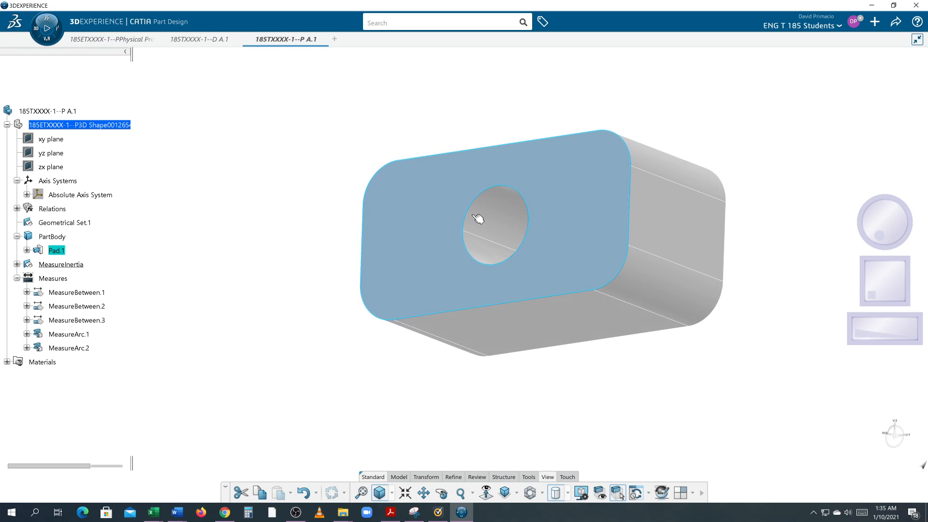
click(514, 332)
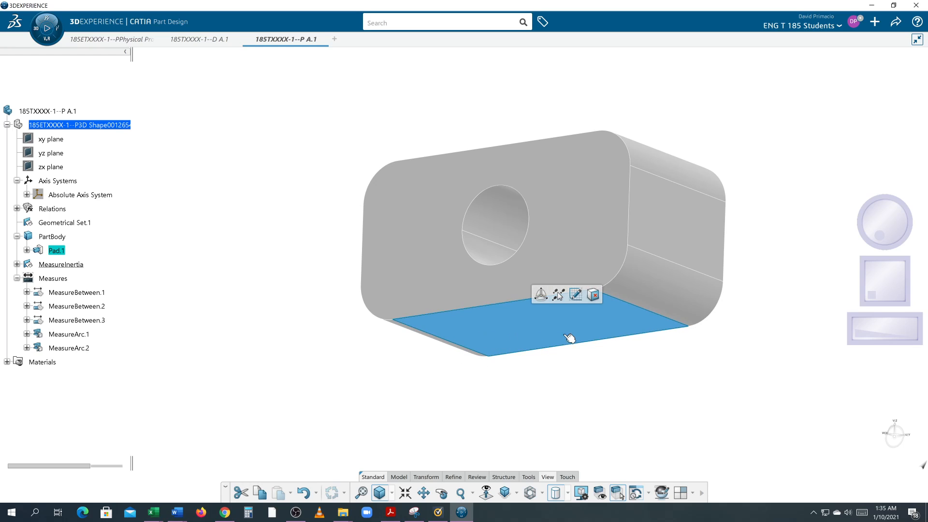
middle_drag(452, 368, 518, 346)
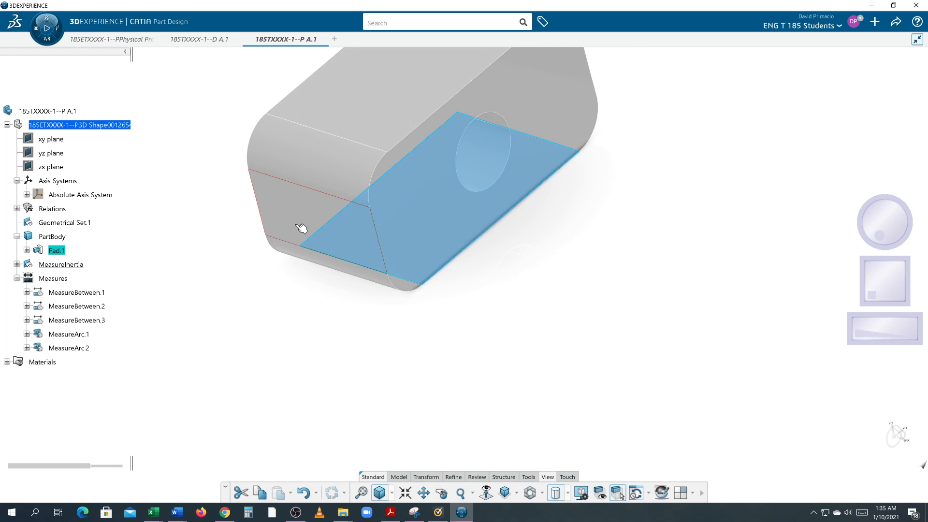
middle_drag(303, 228, 440, 334)
middle_drag(556, 338, 449, 321)
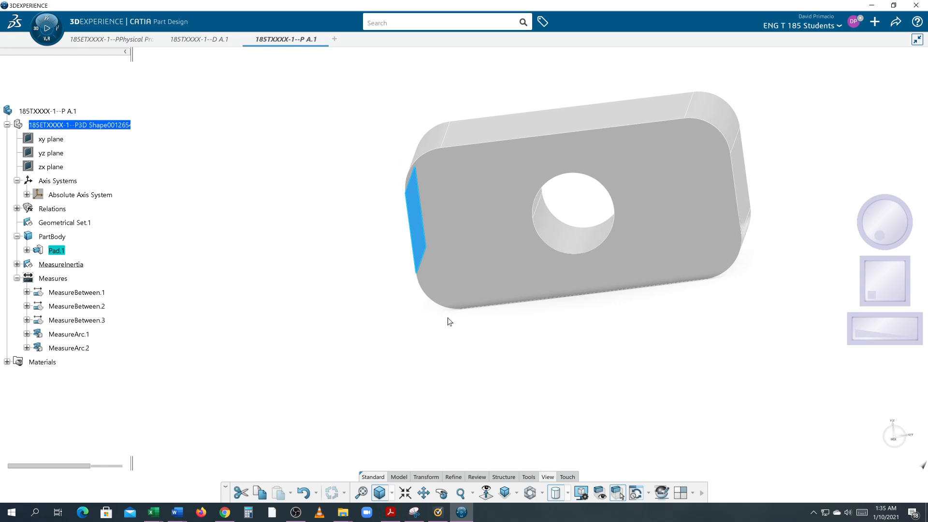
click(488, 269)
click(569, 370)
middle_drag(570, 369, 579, 337)
click(579, 336)
middle_drag(541, 390, 556, 342)
click(472, 228)
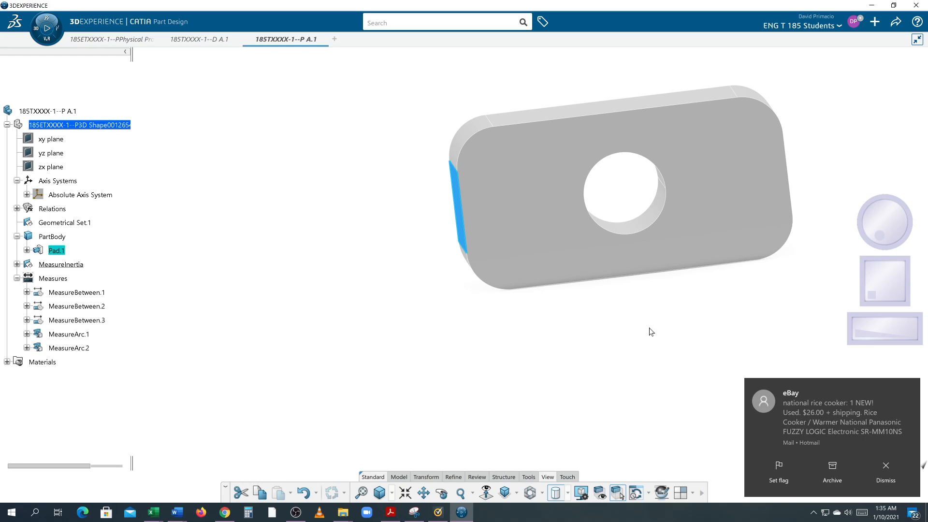
Dismiss the mail notifications and close the mail window.
click(868, 468)
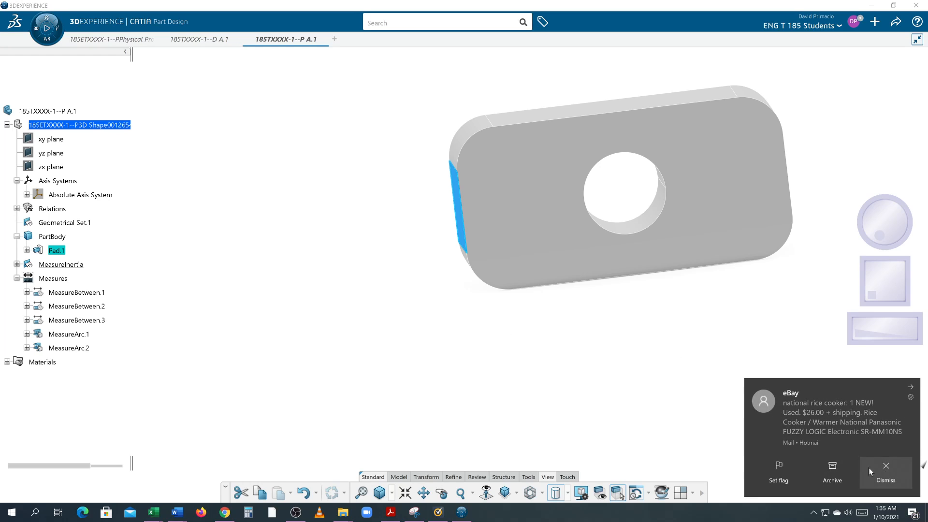
click(672, 388)
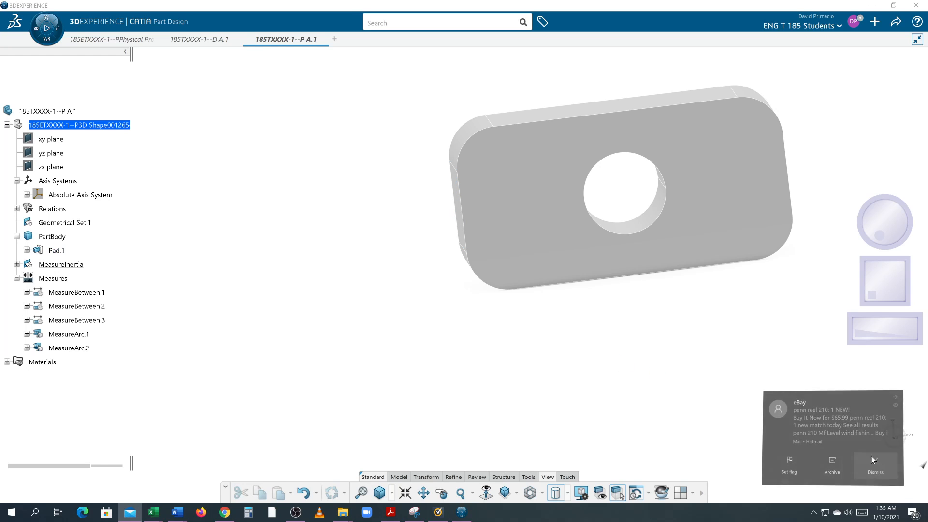
click(876, 456)
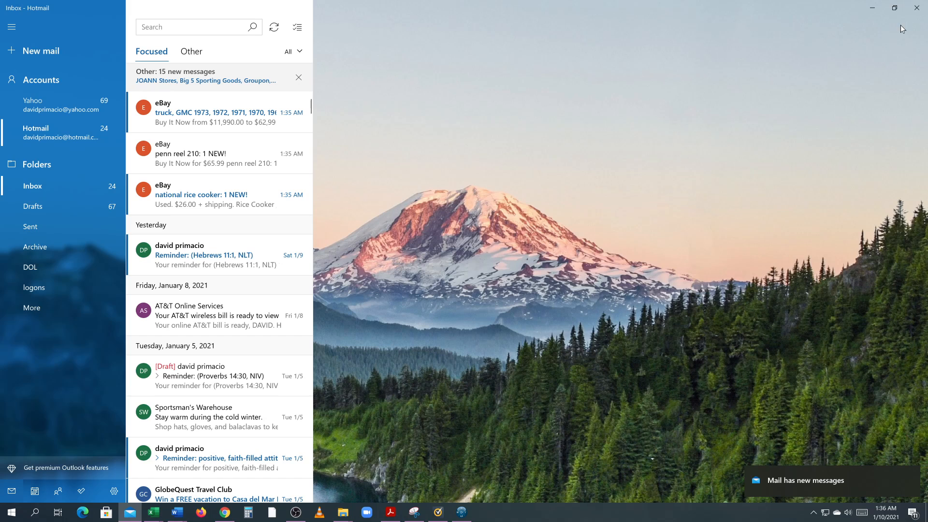
click(917, 8)
Examine the part's three datum faces again, selecting the bottom, side and front faces in turn.
middle_drag(702, 321, 518, 307)
click(414, 201)
click(622, 325)
middle_drag(623, 337, 573, 230)
click(574, 230)
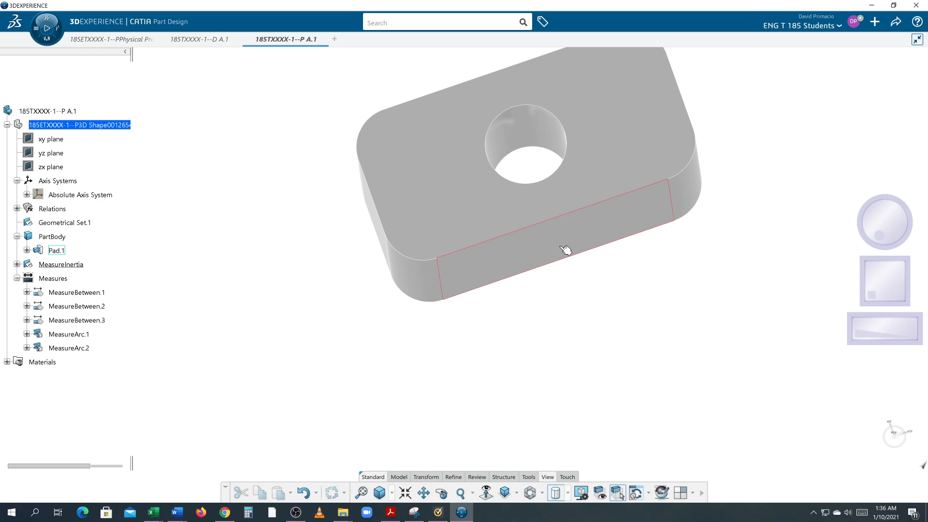
click(376, 214)
click(474, 208)
middle_drag(638, 291, 567, 342)
middle_drag(505, 284, 383, 289)
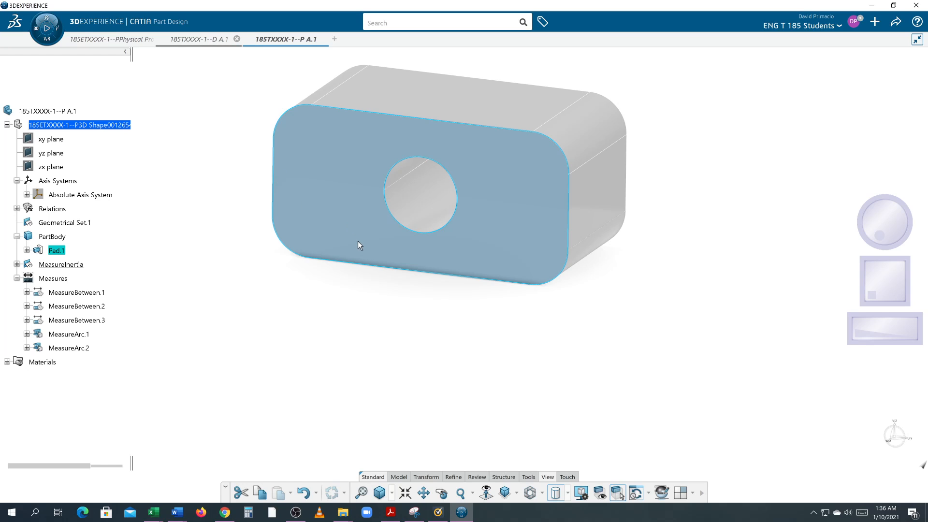
In drawing 185TXXXX-1--D A.1, place datum feature C on the left vertical edge of the right-side view.
mouse_move(566, 408)
middle_down()
mouse_move(541, 376)
mouse_move(545, 367)
middle_up()
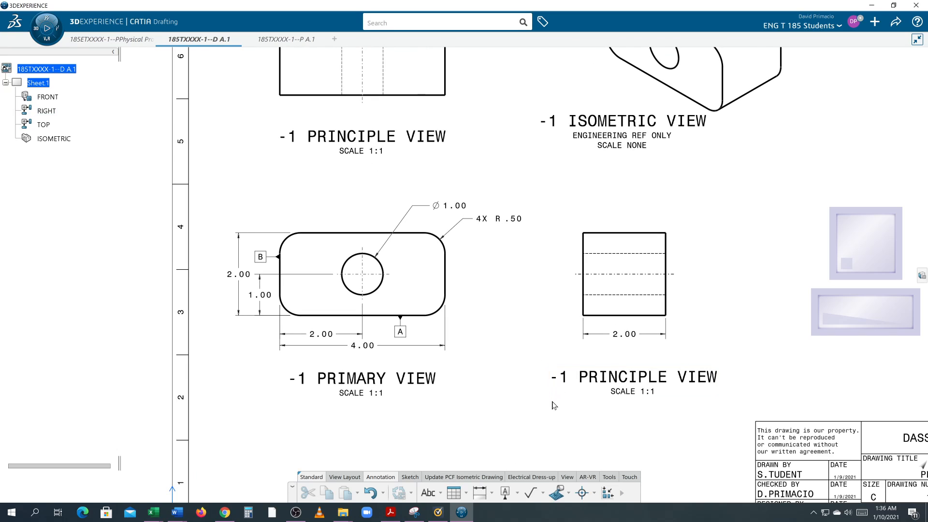
click(517, 493)
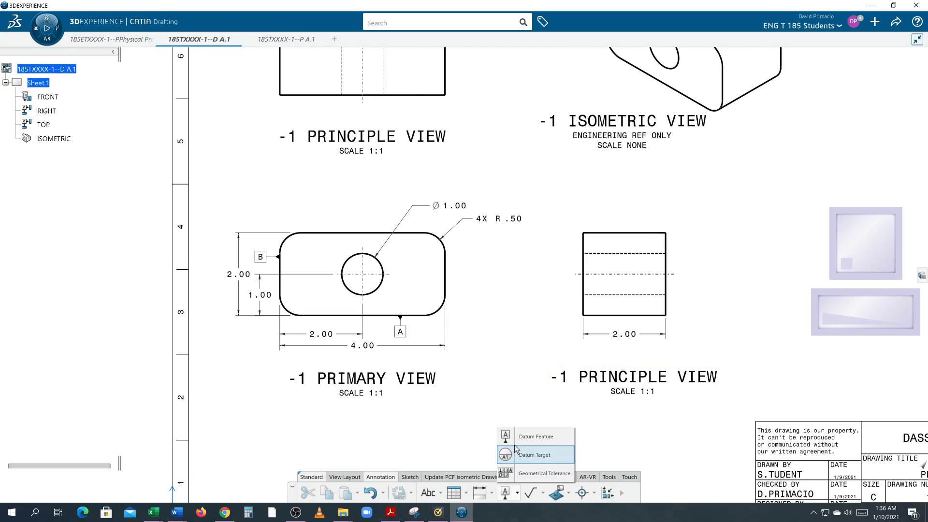
click(532, 436)
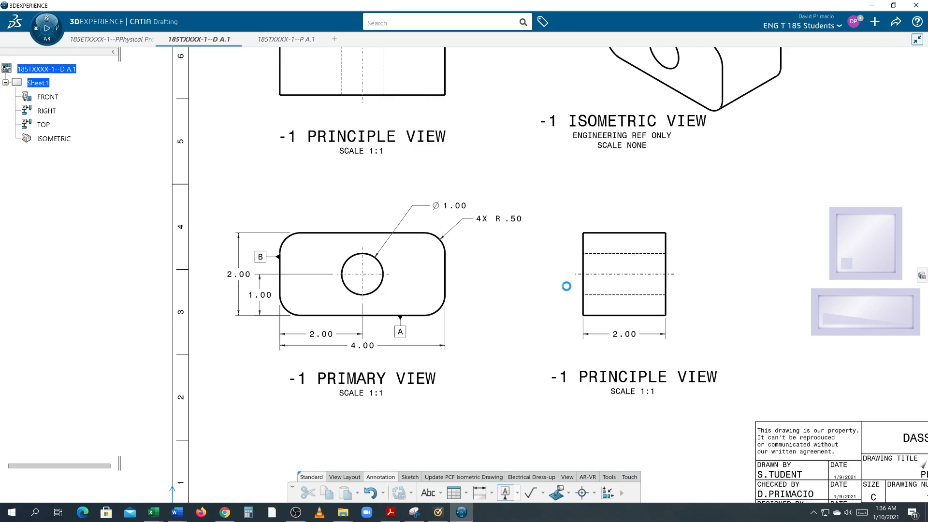
click(588, 249)
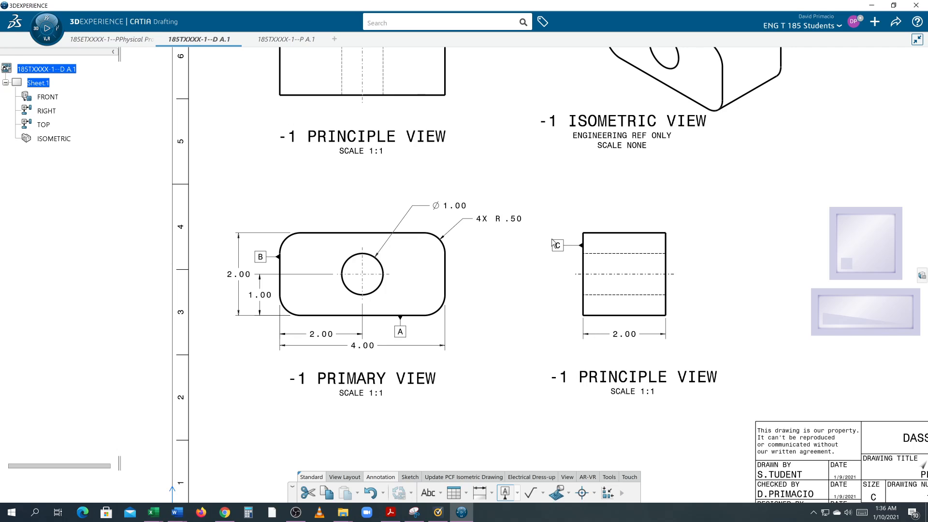
click(553, 243)
click(531, 318)
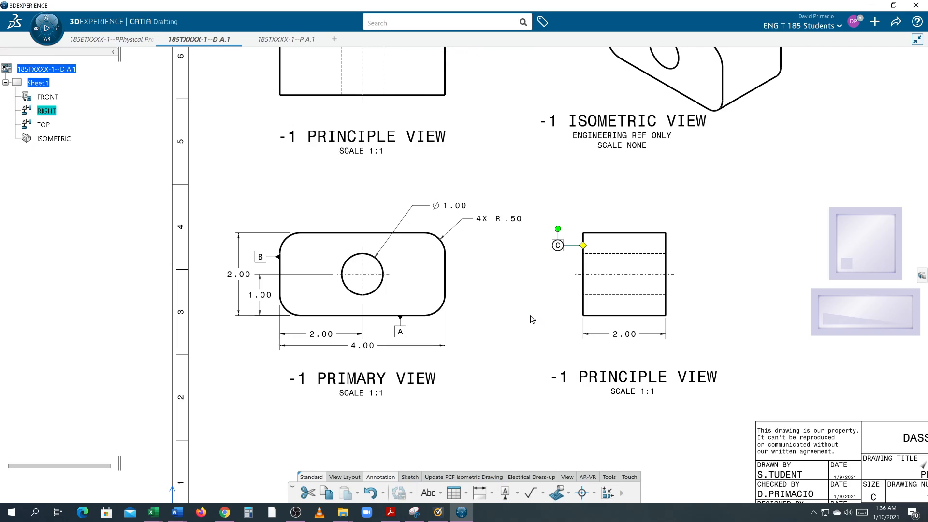
Attach a datum feature to the bottom edge of the right-side view, left of the outline, and label it A.
click(505, 492)
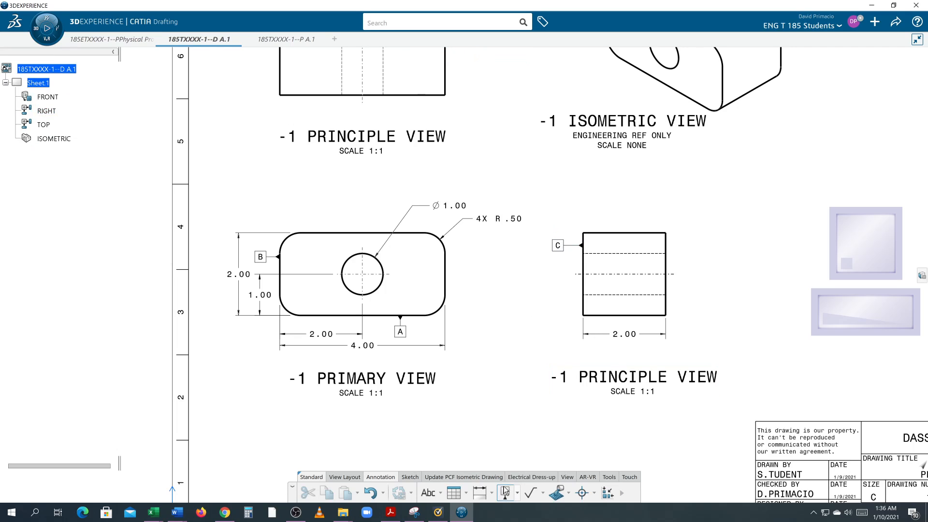
click(597, 318)
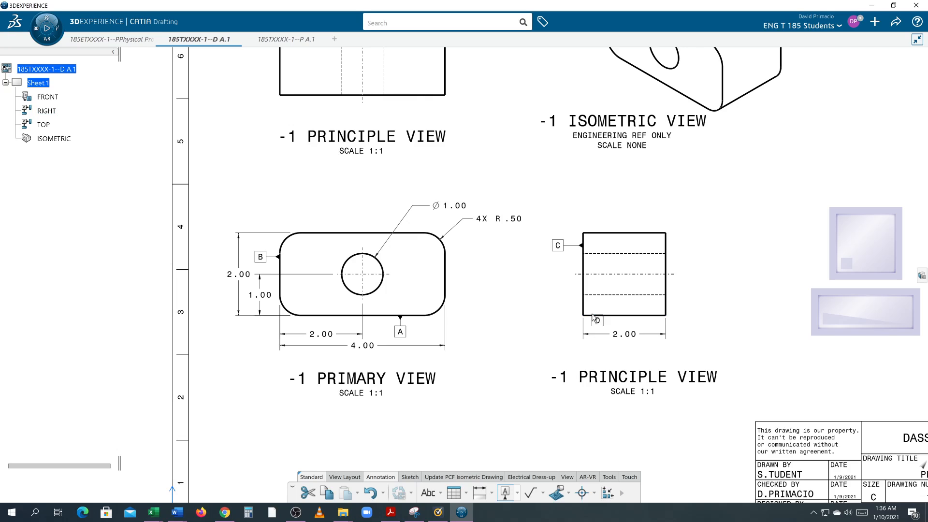
click(547, 333)
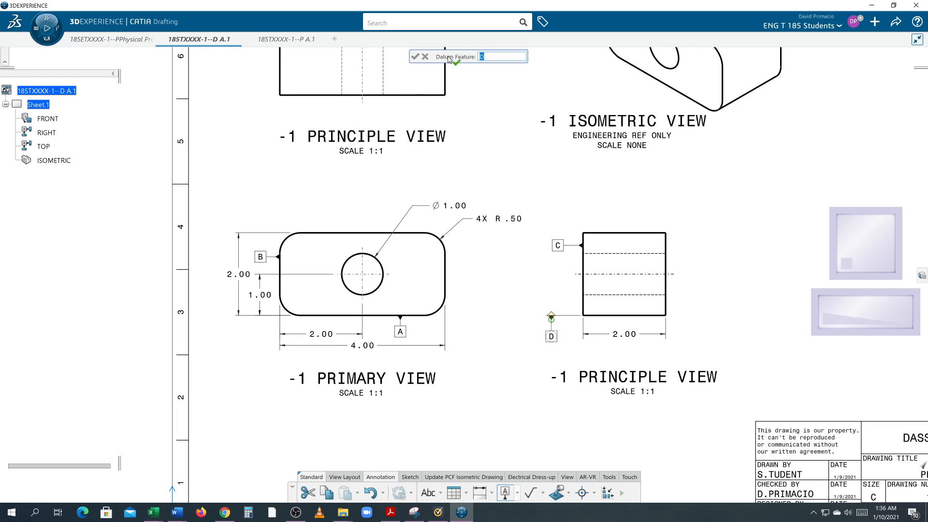
key(Return)
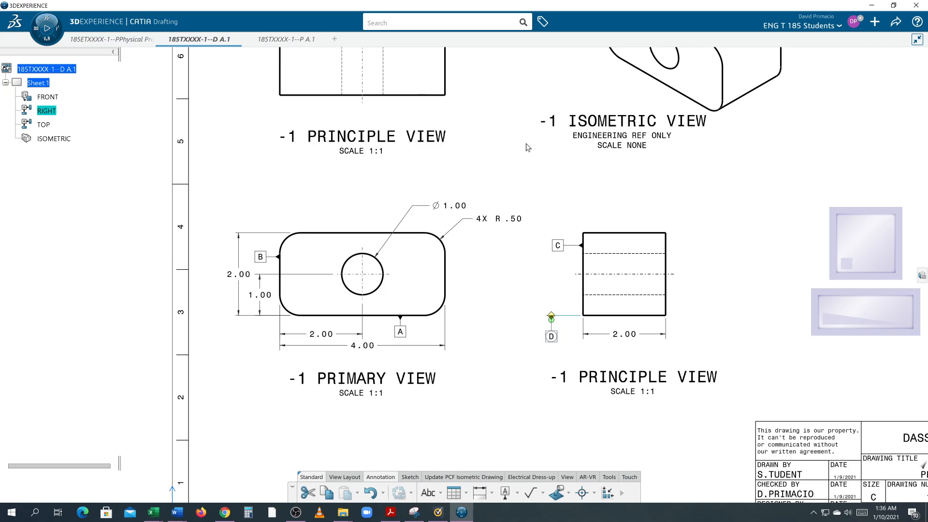
double_click(552, 337)
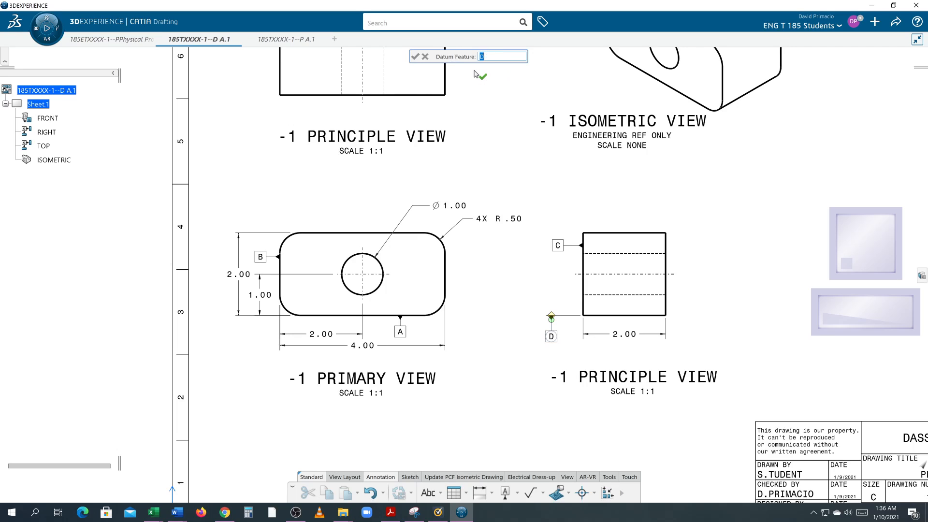
text(A)
key(Return)
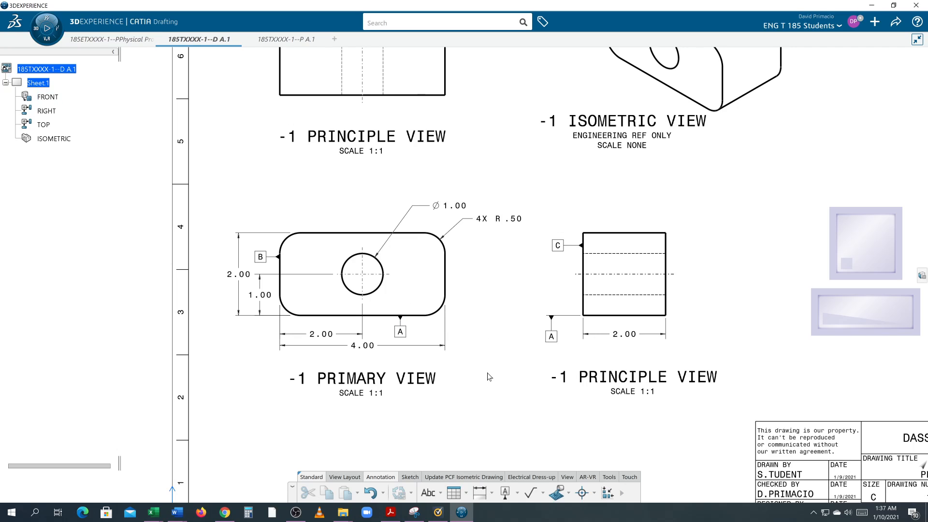
Place datum feature D on the bottom edge of the top view, left of the hole's hidden lines.
middle_drag(504, 324, 492, 340)
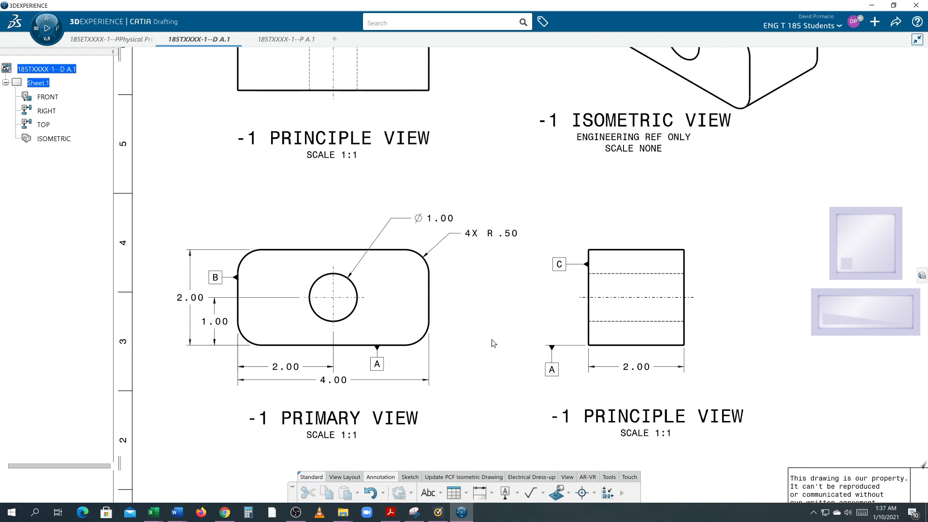
middle_drag(499, 332, 534, 402)
middle_drag(355, 185, 431, 284)
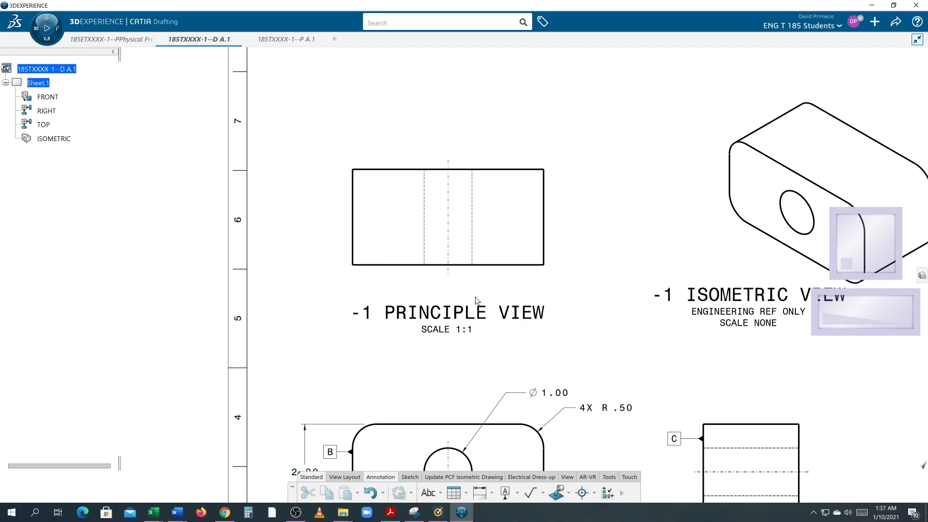
mouse_move(576, 314)
middle_down()
mouse_move(529, 302)
mouse_move(555, 285)
mouse_move(542, 222)
mouse_move(570, 264)
middle_up()
click(505, 492)
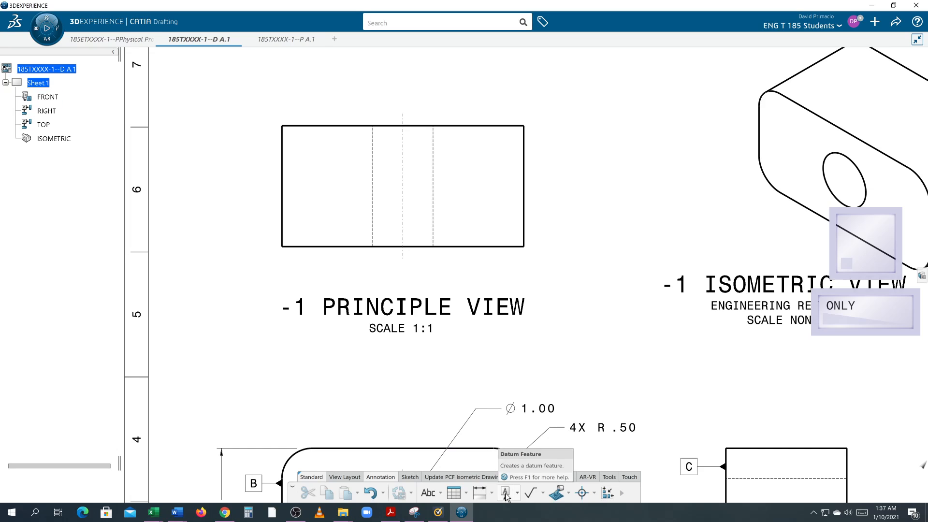
click(333, 247)
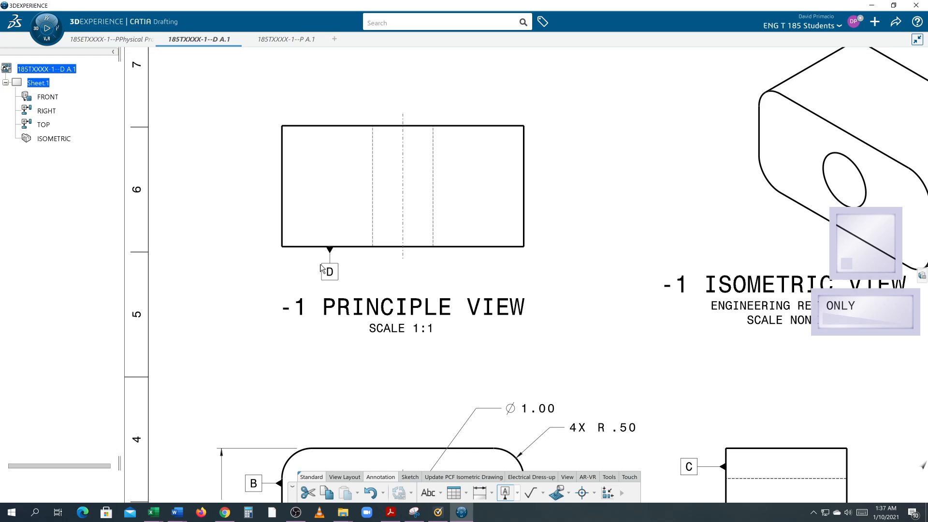
click(323, 269)
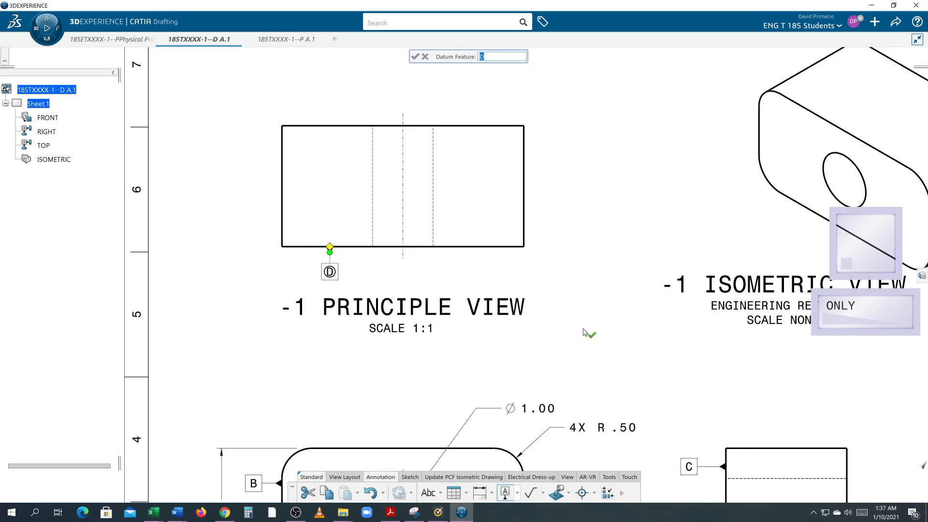
middle_drag(582, 291, 545, 174)
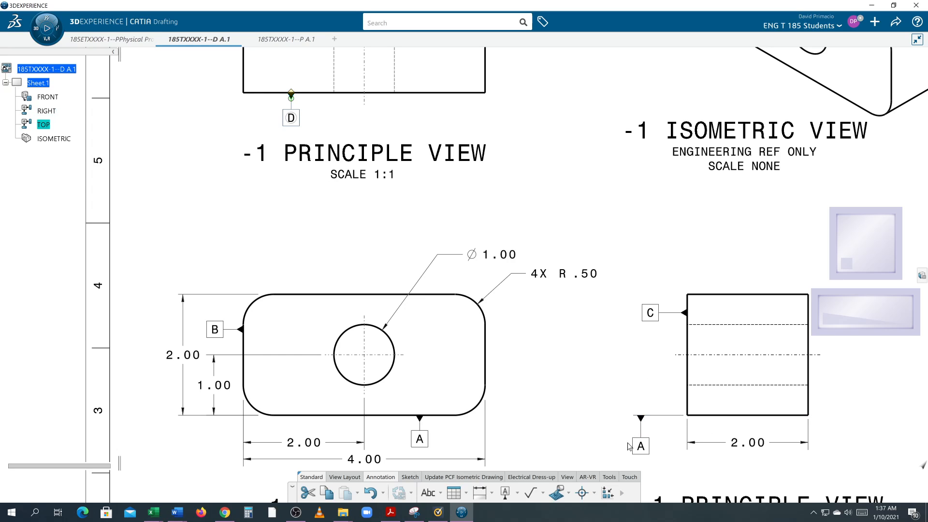
Shift the top view's datum D slightly right along the bottom edge and a little farther below it.
click(486, 254)
key(ctrl+z)
click(394, 205)
mouse_move(307, 249)
middle_down()
mouse_move(400, 305)
mouse_move(424, 398)
middle_up()
mouse_move(381, 302)
middle_down()
mouse_move(381, 317)
mouse_move(373, 291)
middle_up()
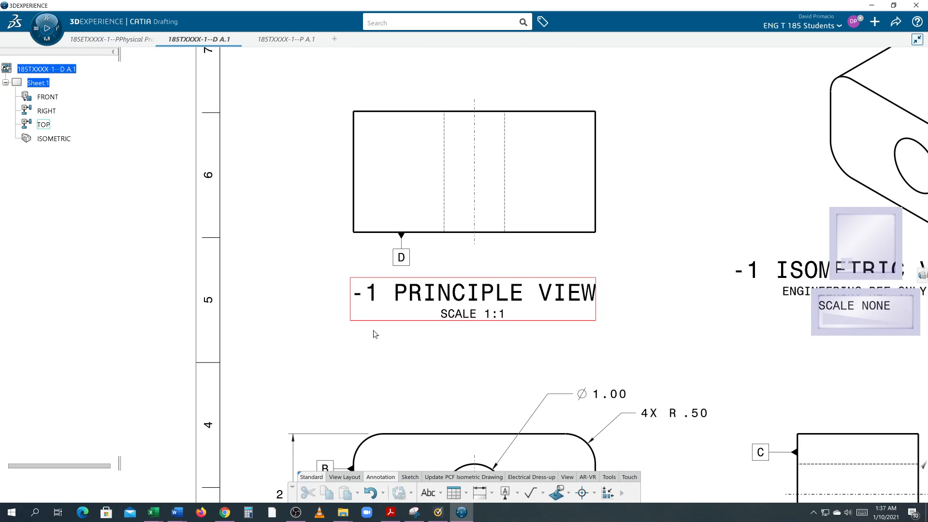
mouse_move(400, 262)
mouse_down()
mouse_move(291, 267)
mouse_move(495, 268)
mouse_move(383, 267)
mouse_move(403, 269)
mouse_up()
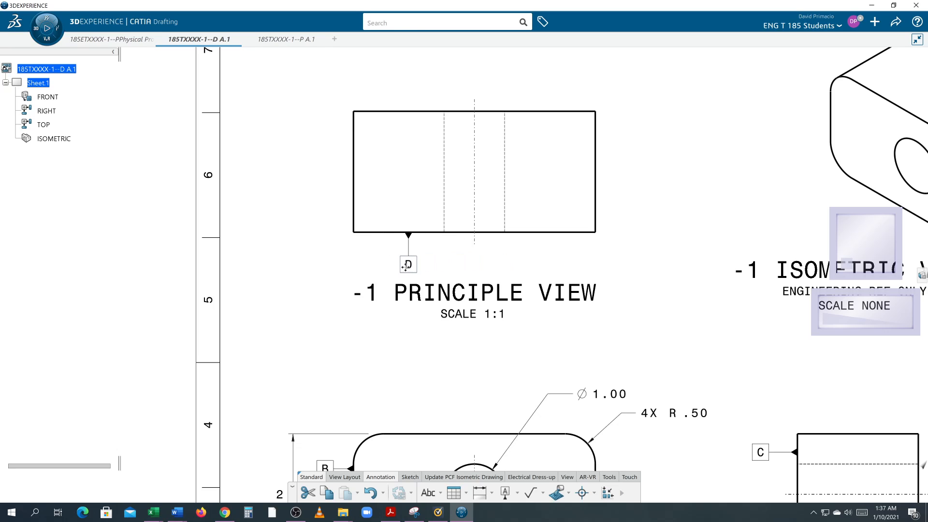
click(449, 250)
Relabel the datum feature on the top view's bottom edge as C.
double_click(409, 265)
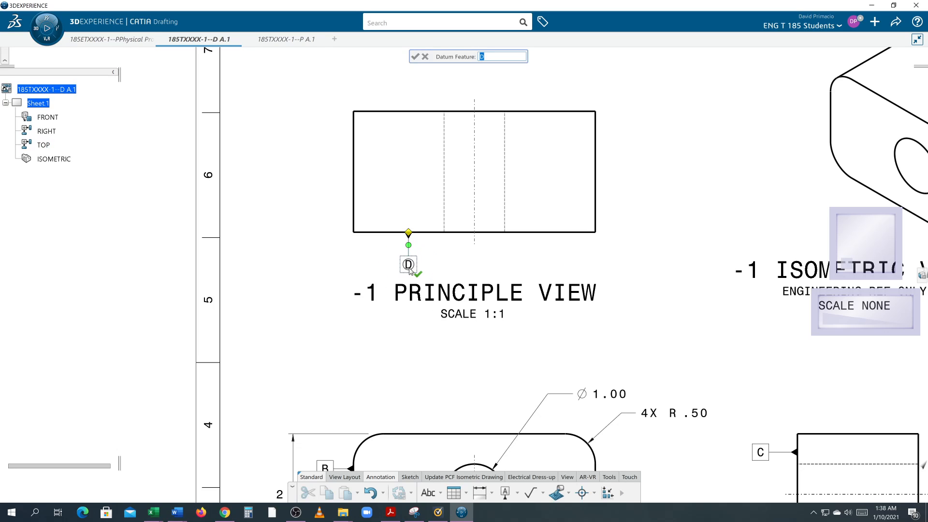
mouse_move(409, 268)
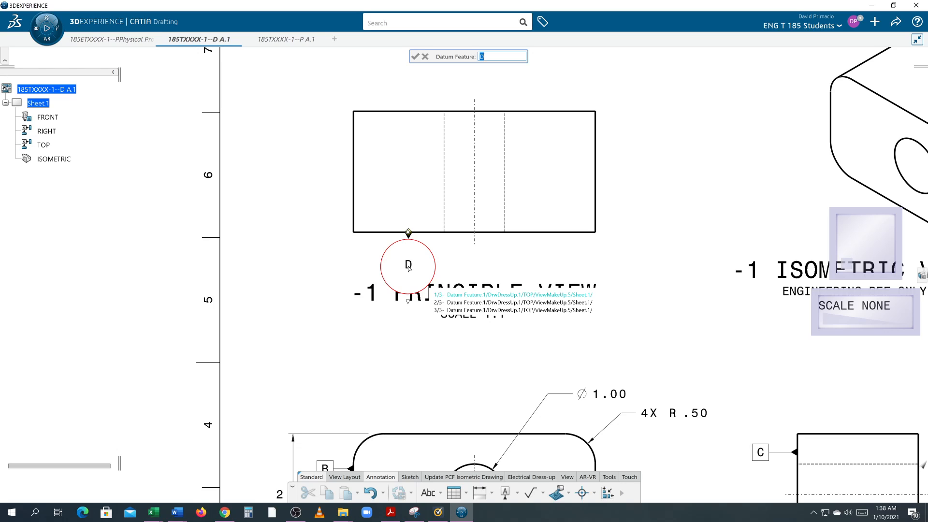
text(C)
key(Return)
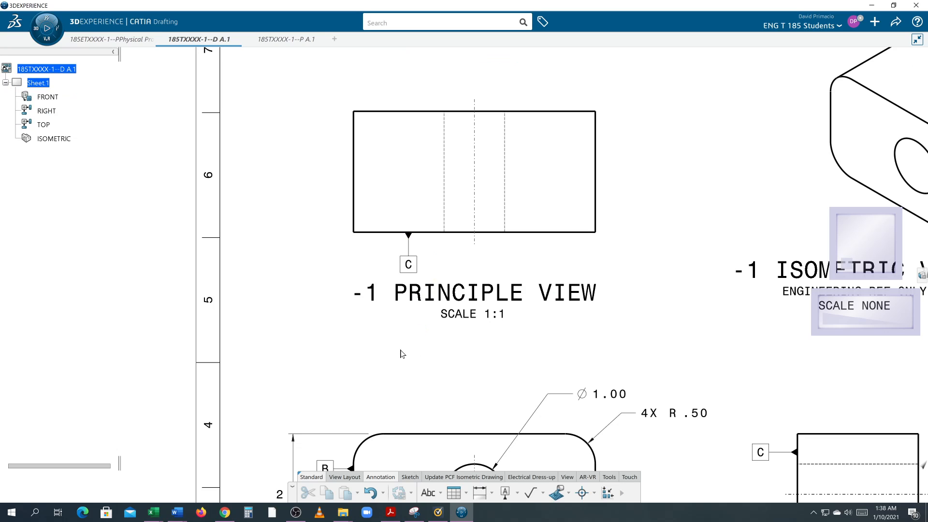
Compare the datum feature symbols on the primary, top and right-side views to see which datum the top view lacks.
mouse_move(403, 348)
middle_down()
mouse_move(399, 223)
mouse_move(385, 240)
middle_up()
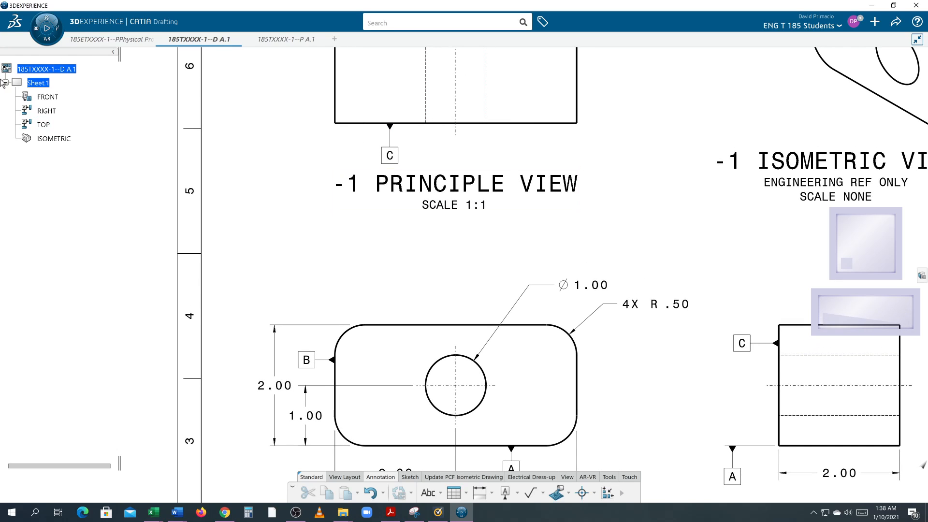
middle_drag(417, 219, 330, 164)
click(440, 392)
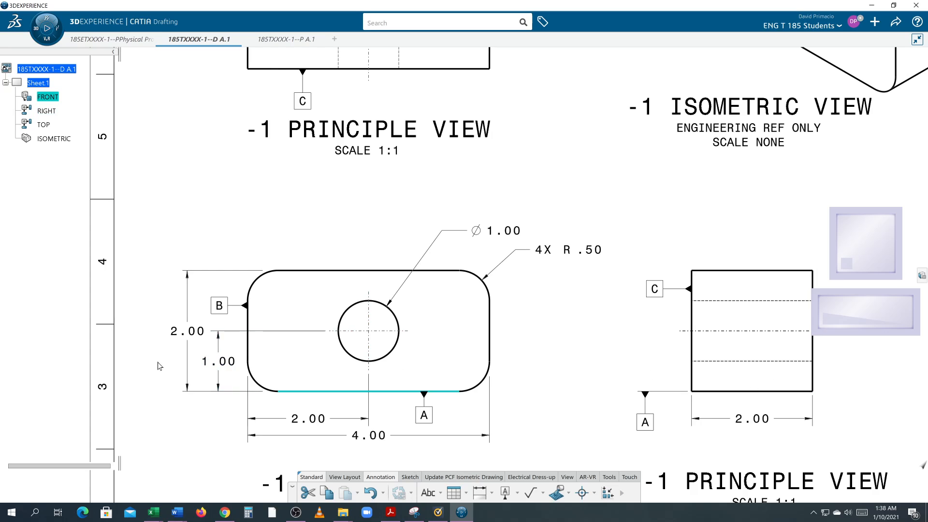
click(600, 370)
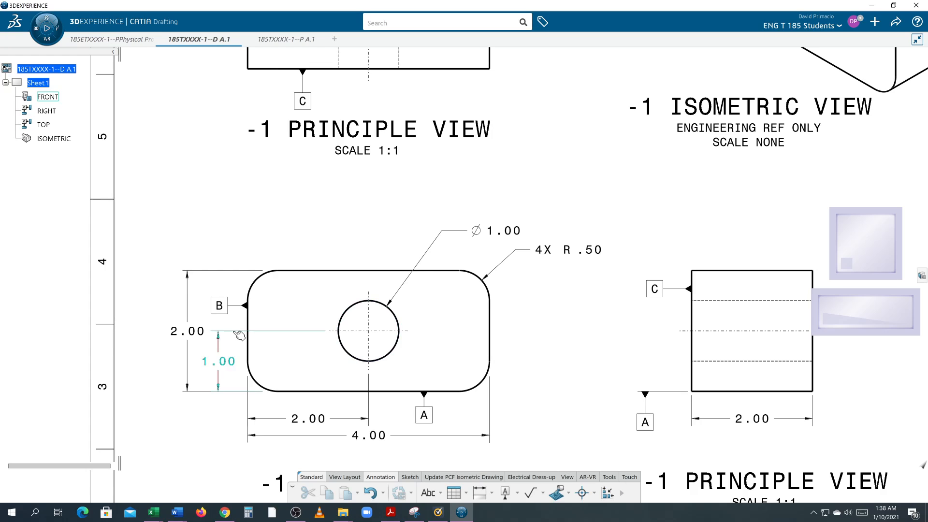
middle_drag(238, 331, 391, 380)
middle_drag(398, 325, 390, 366)
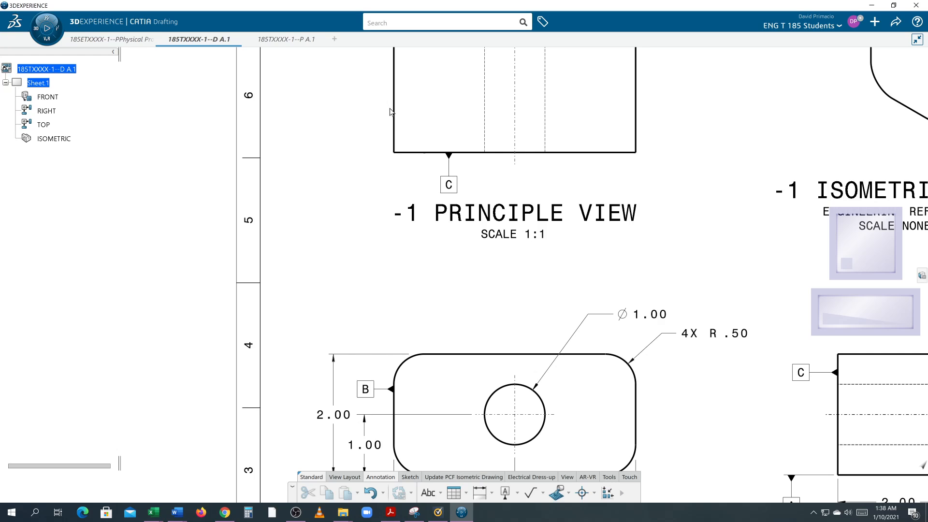
middle_drag(410, 267, 387, 216)
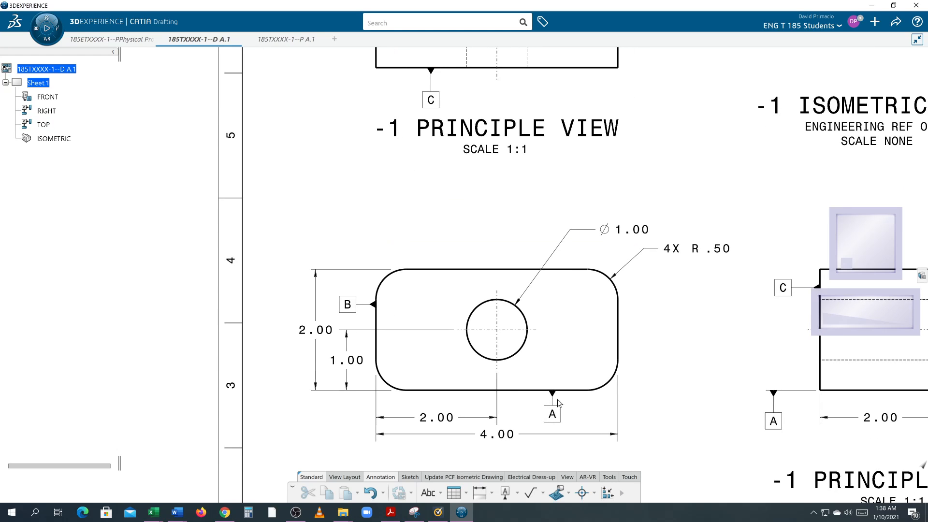
middle_drag(490, 128, 494, 251)
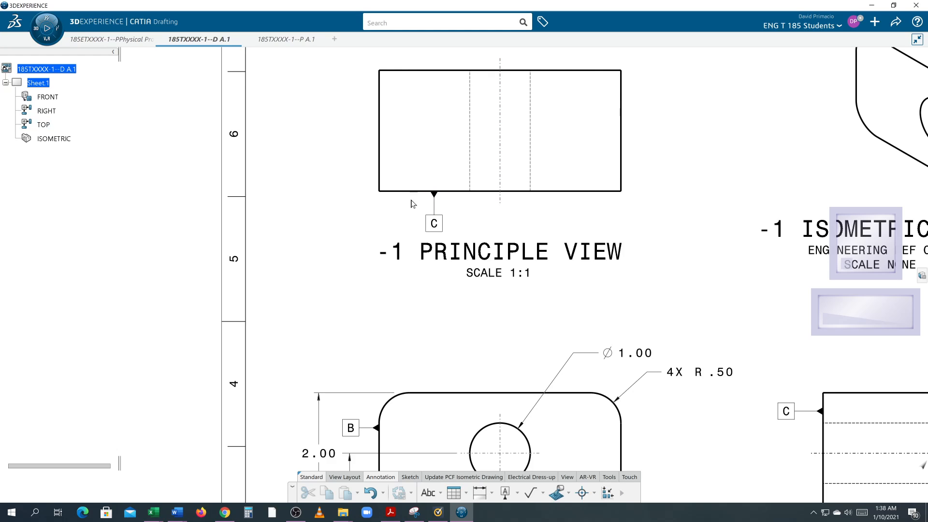
middle_drag(361, 265, 380, 270)
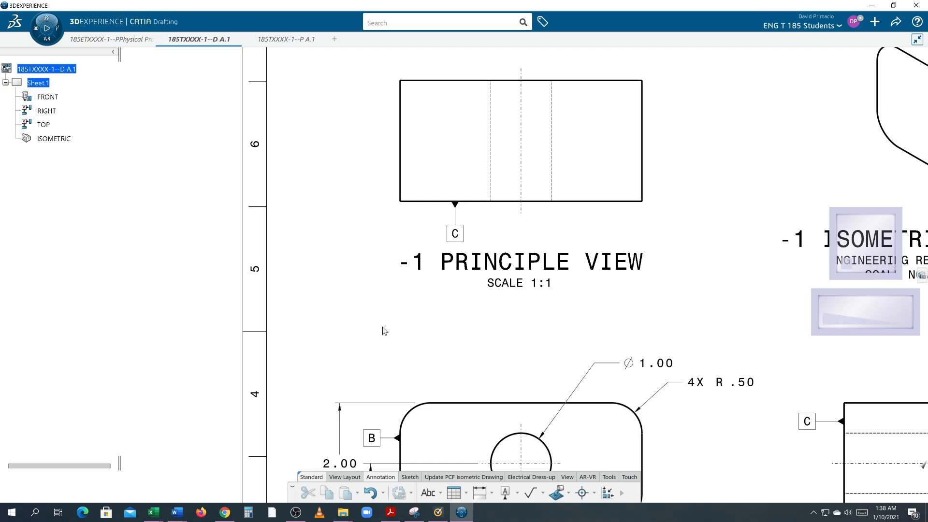
Place datum feature D on the left vertical edge of the top view, left of the outline.
click(505, 493)
click(400, 162)
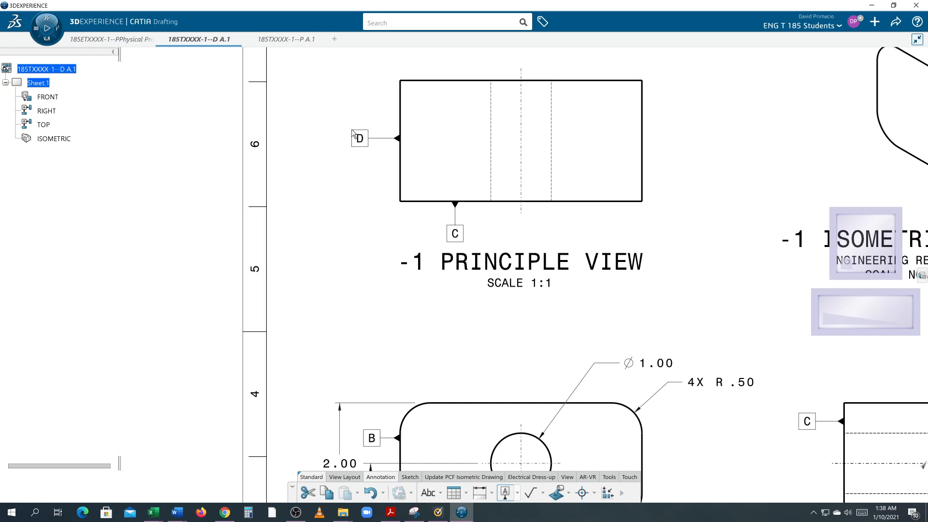
click(352, 130)
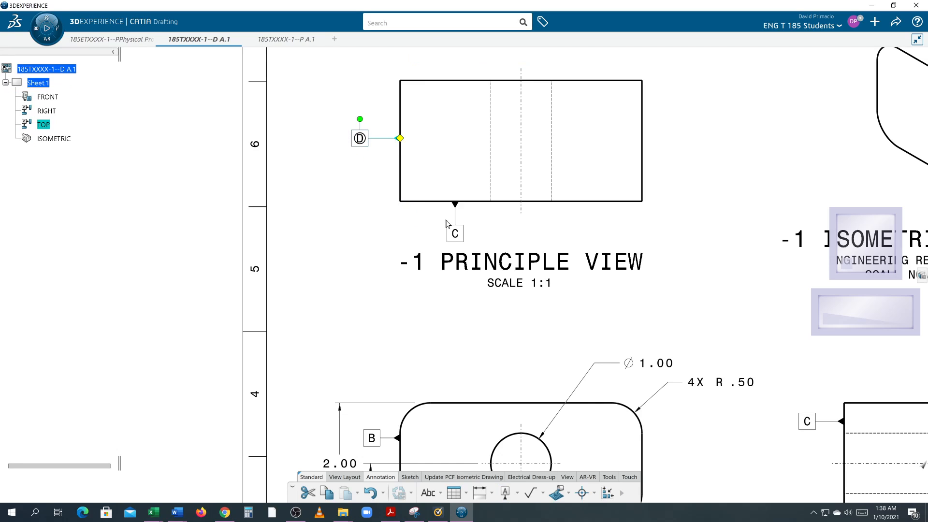
click(323, 209)
scroll(382, 285, down, 2)
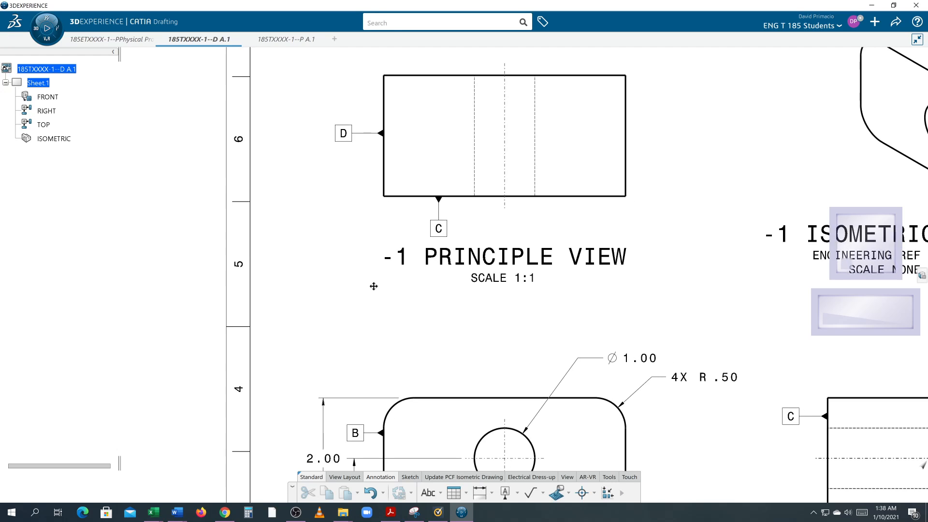
Examine the datum letters and their placement across the primary, right-side and top views for consistency.
middle_drag(417, 315, 380, 286)
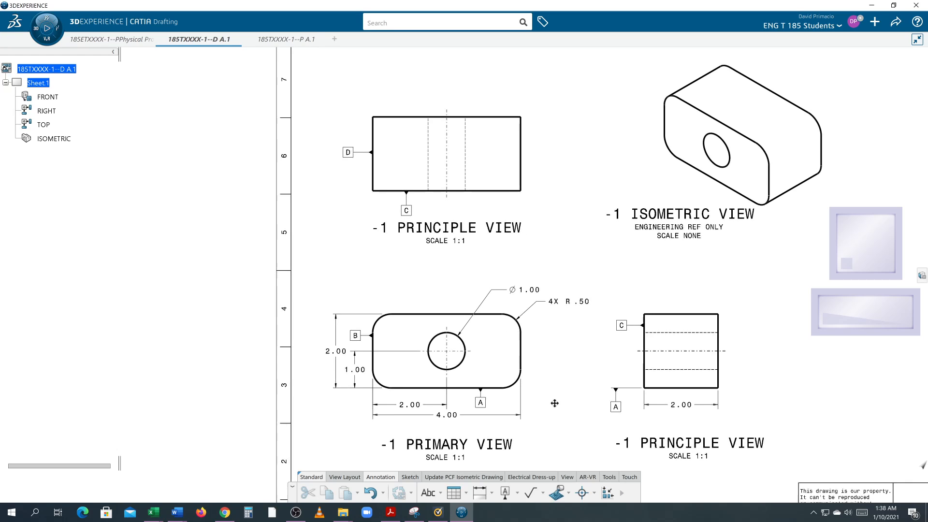
middle_drag(545, 399, 539, 387)
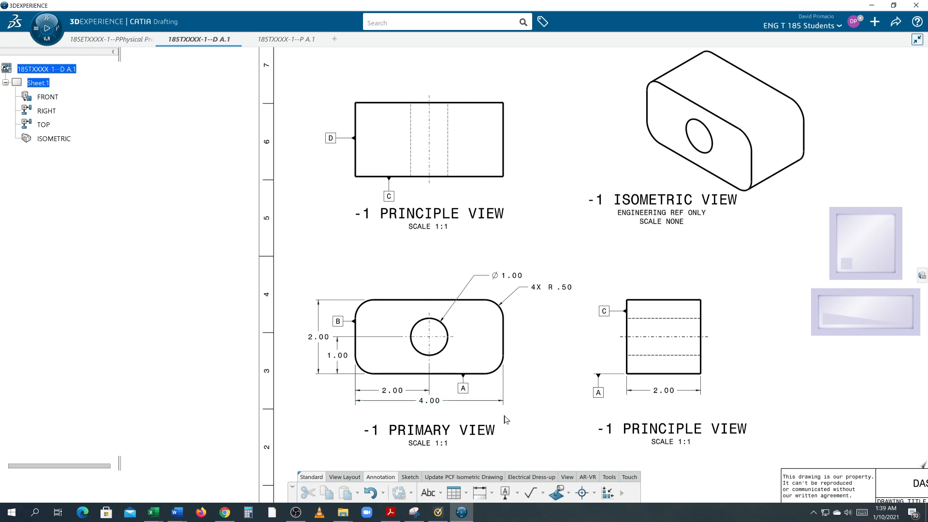
scroll(534, 402, up, 4)
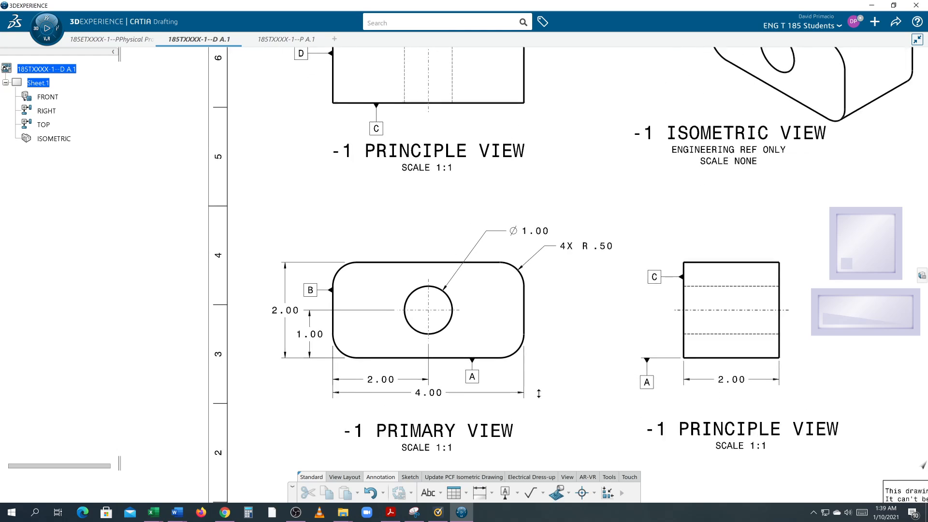
scroll(567, 419, up, 1)
scroll(563, 402, up, 1)
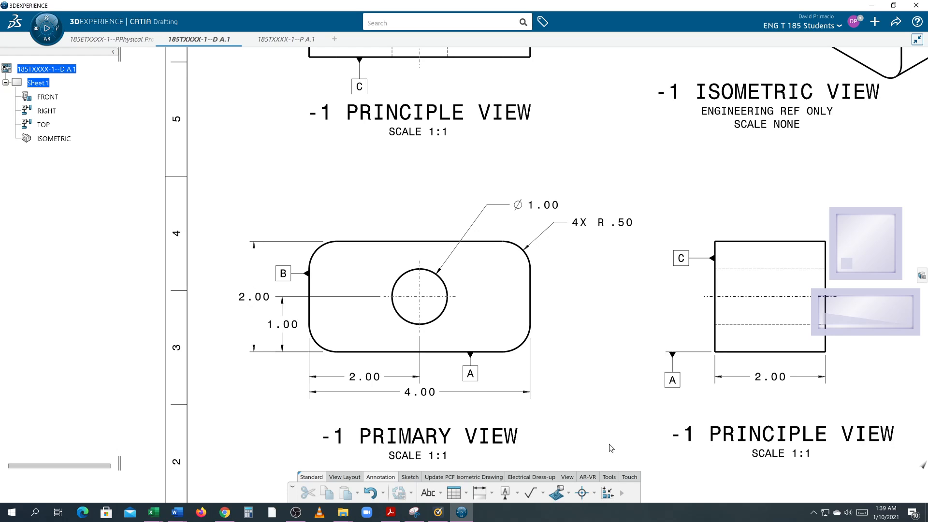
middle_drag(611, 448, 553, 437)
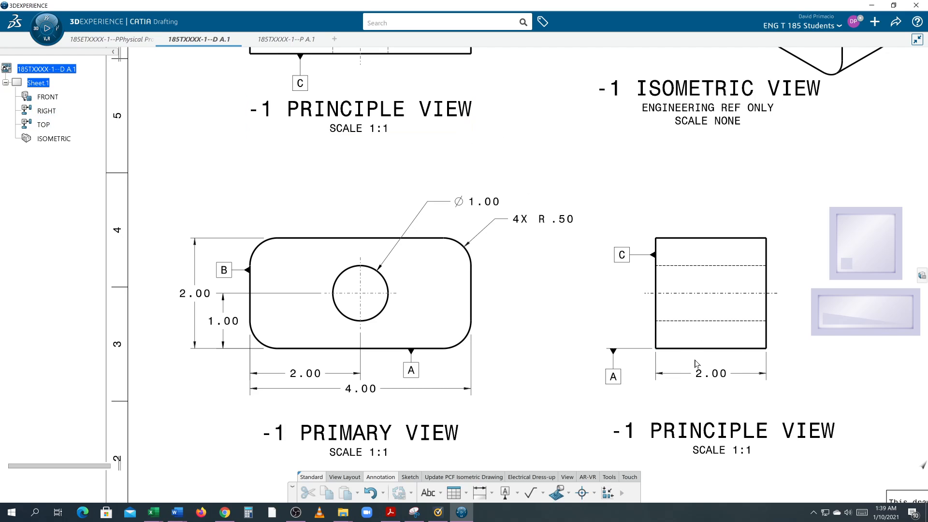
scroll(566, 380, down, 3)
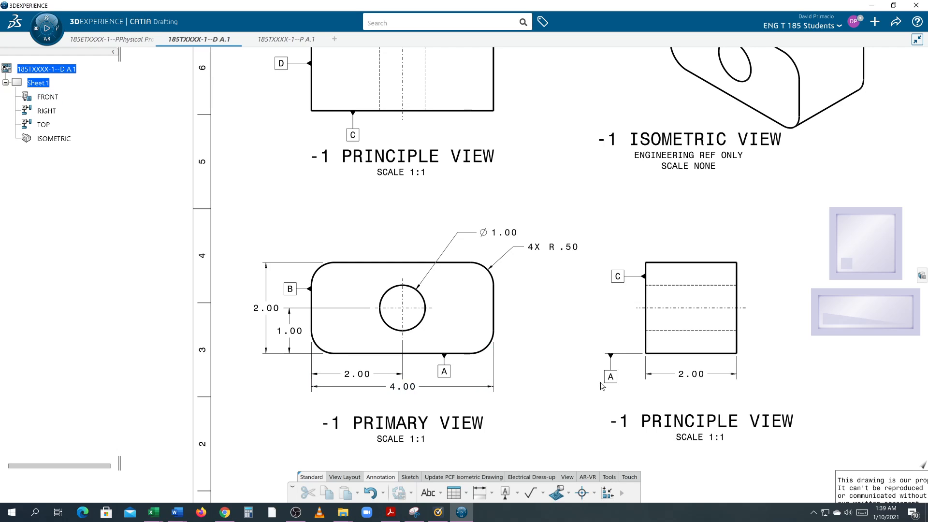
middle_drag(551, 385, 550, 396)
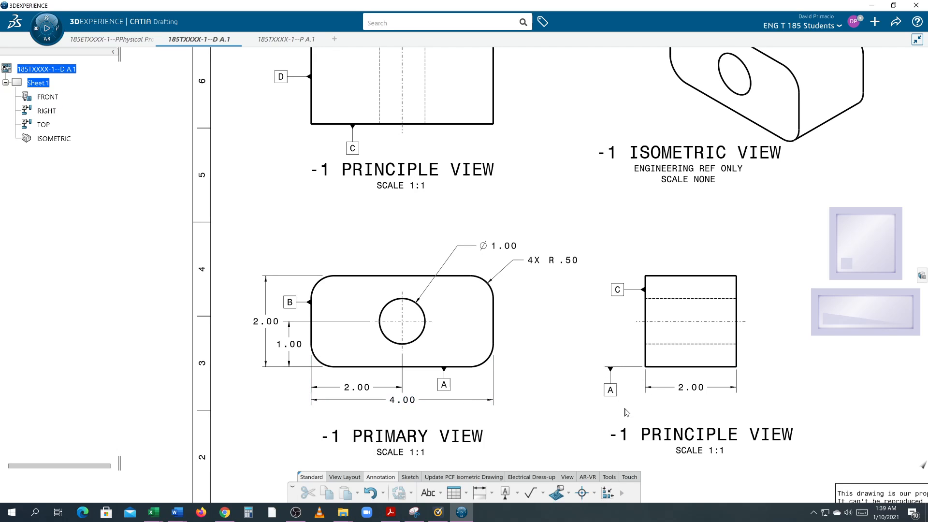
mouse_move(370, 409)
middle_down()
mouse_move(418, 433)
mouse_move(442, 469)
middle_up()
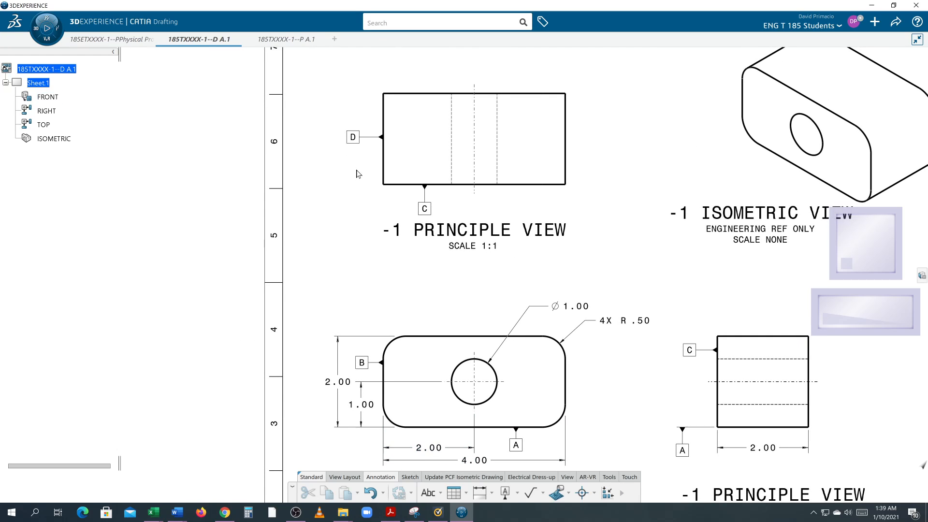
Relabel the datum feature on the top view's left vertical edge as B.
double_click(353, 137)
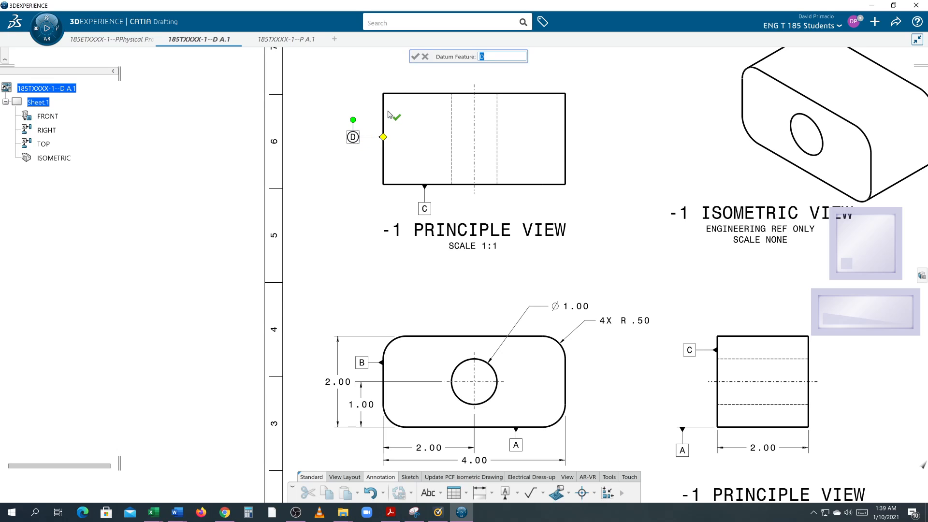
text(B)
key(Return)
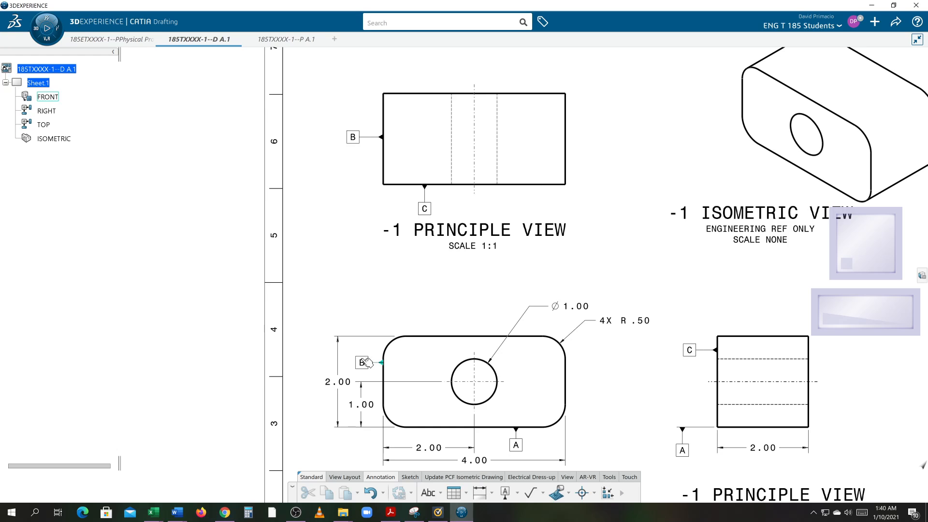
Check that datums A, B and C identify the same part faces in the primary, top and right-side views.
middle_drag(314, 361, 294, 279)
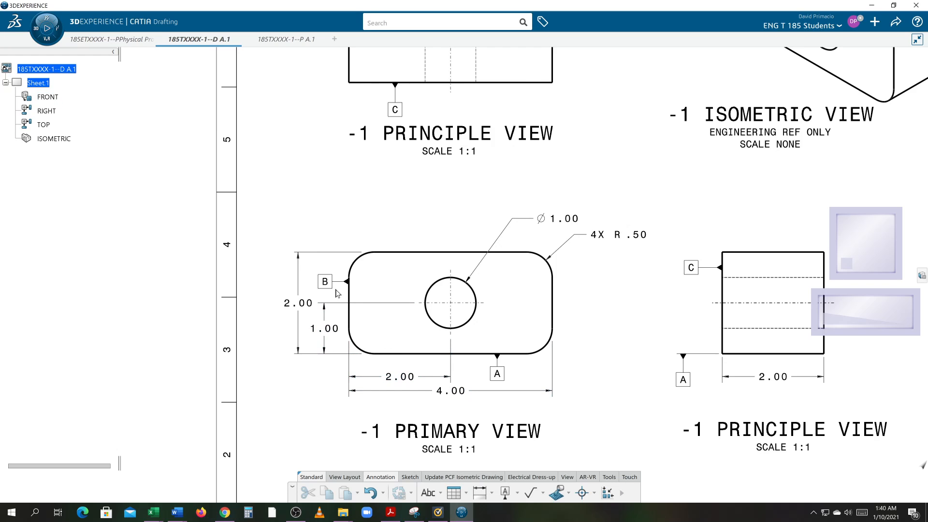
mouse_move(325, 221)
middle_down()
mouse_move(335, 261)
mouse_move(325, 352)
middle_up()
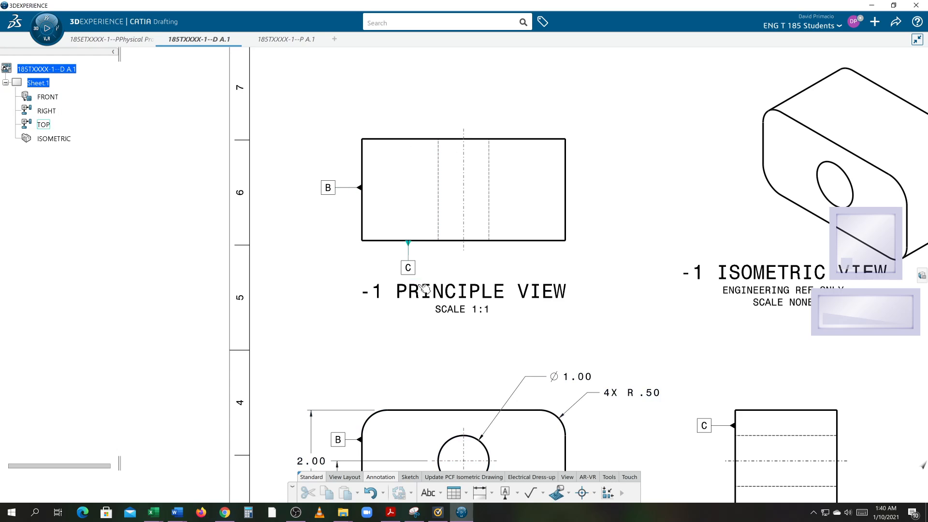
middle_drag(609, 289, 568, 289)
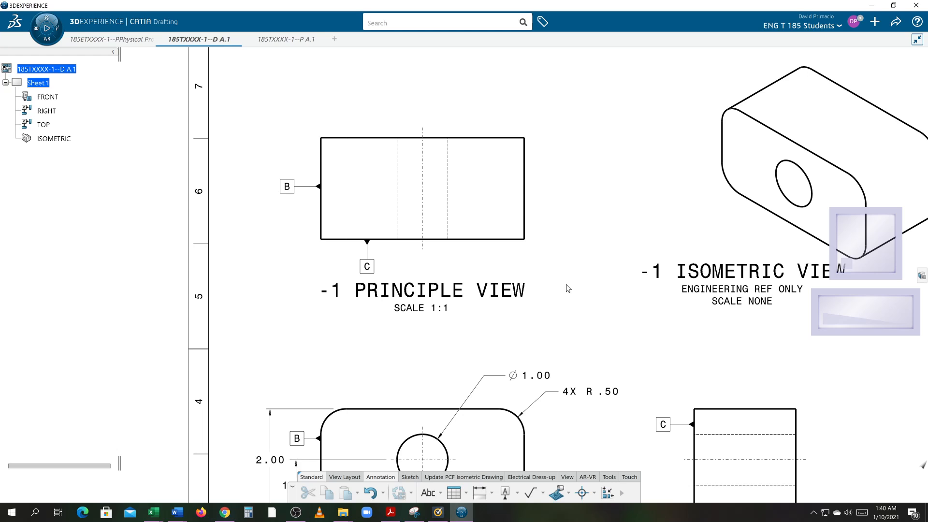
middle_drag(690, 346, 567, 227)
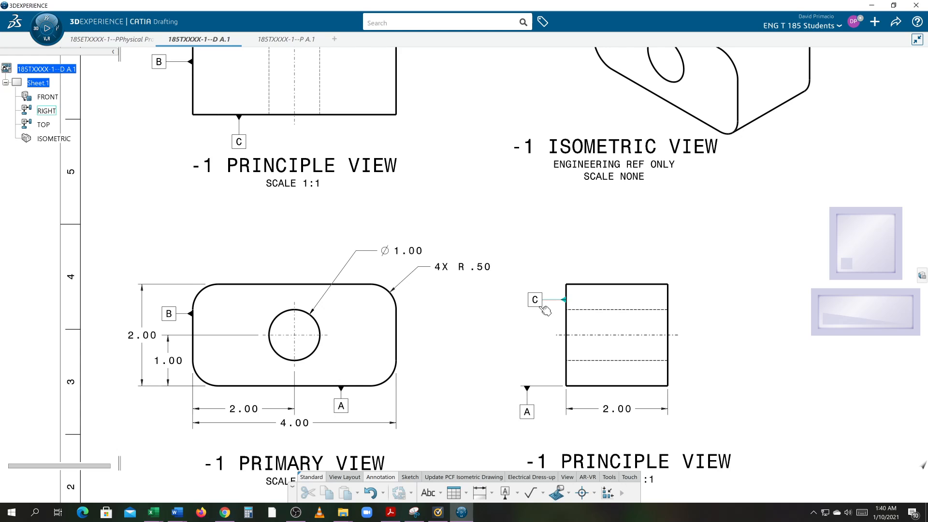
middle_drag(513, 325, 562, 413)
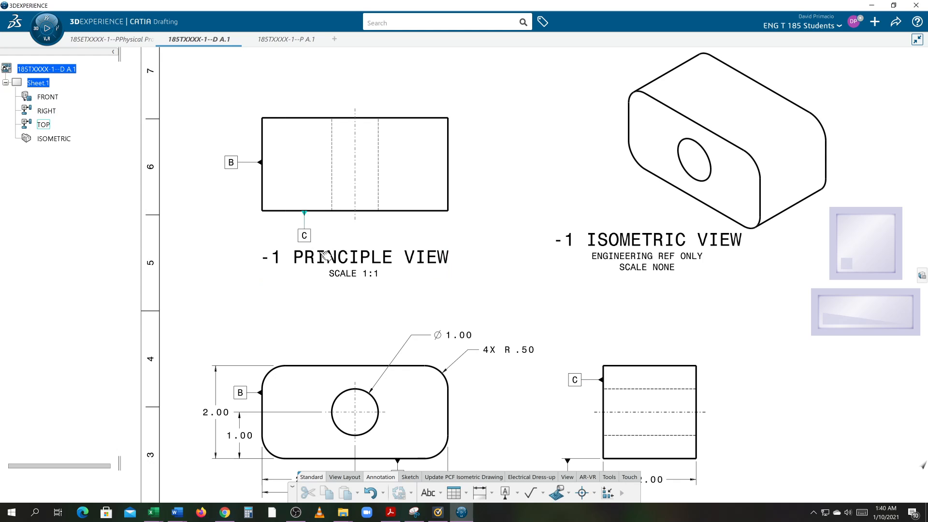
mouse_move(525, 328)
middle_down()
mouse_move(506, 311)
mouse_move(507, 320)
middle_up()
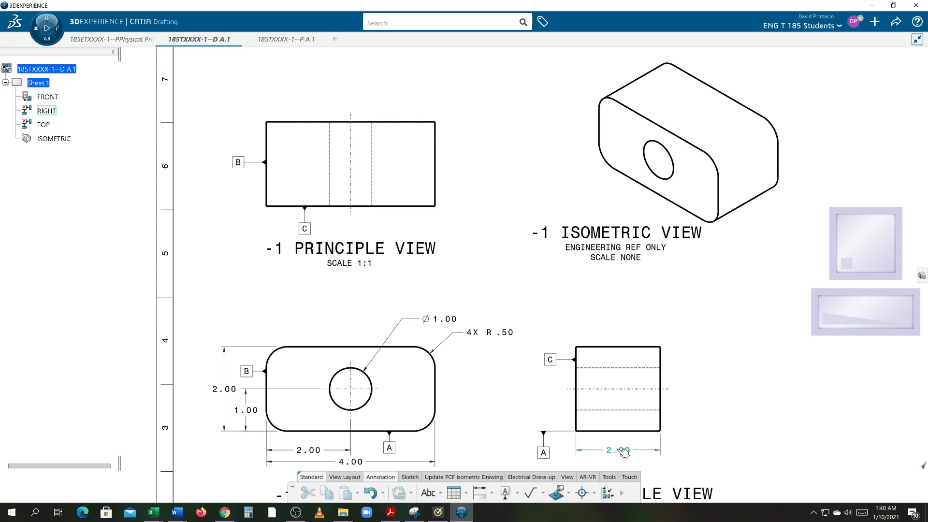
mouse_move(347, 277)
middle_down()
mouse_move(387, 358)
mouse_move(382, 341)
middle_up()
Activate the top view and add the text 100 below its outline, beside datum C.
middle_drag(338, 292, 466, 280)
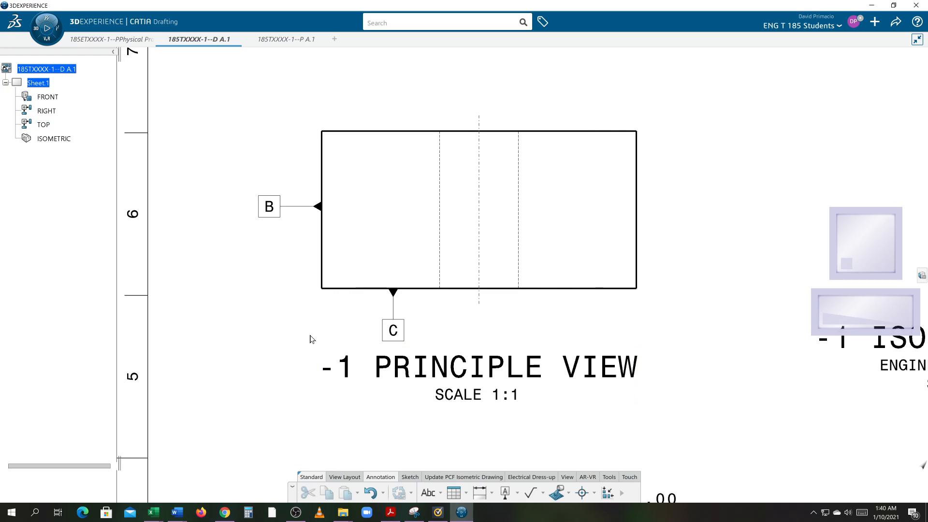
middle_drag(311, 338, 323, 339)
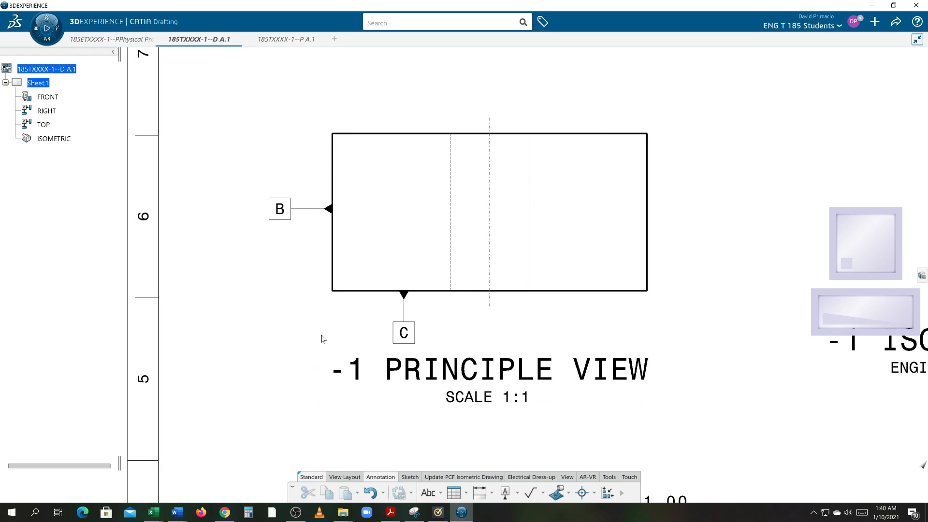
click(45, 125)
middle_drag(250, 303, 269, 291)
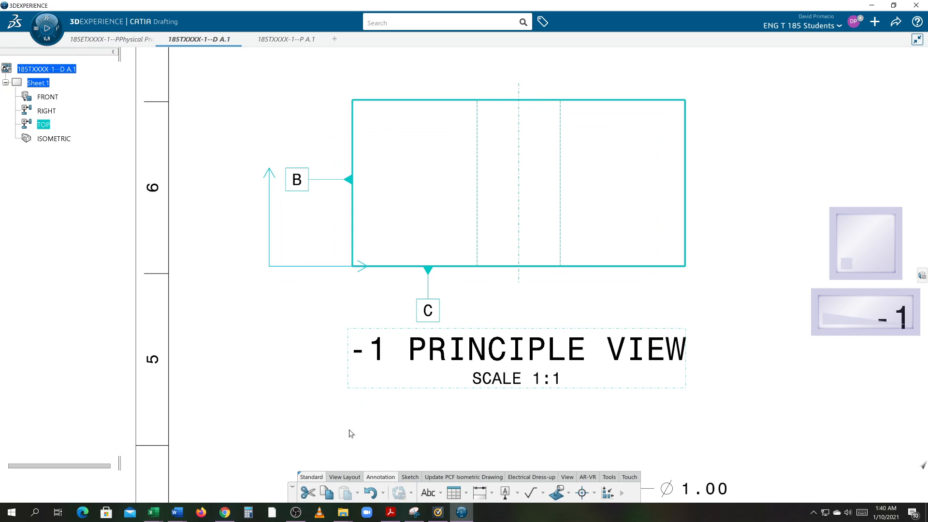
click(432, 497)
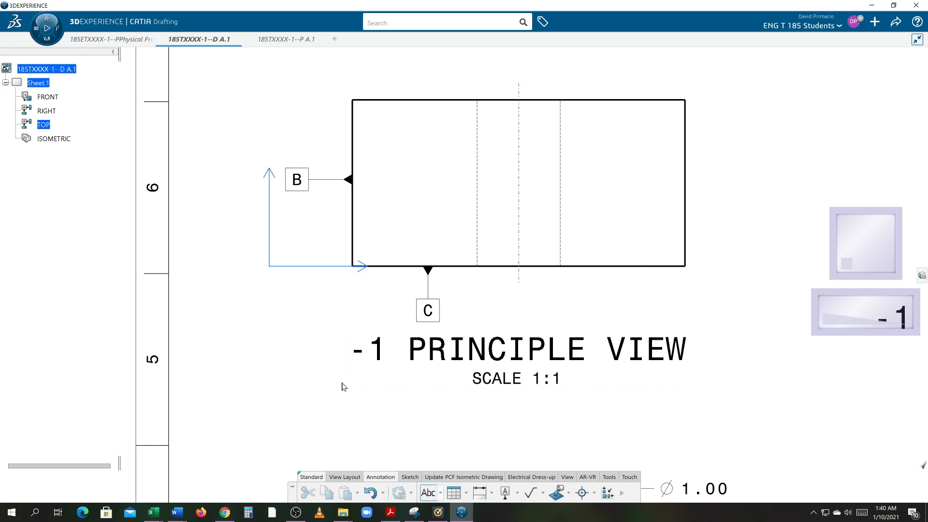
click(383, 311)
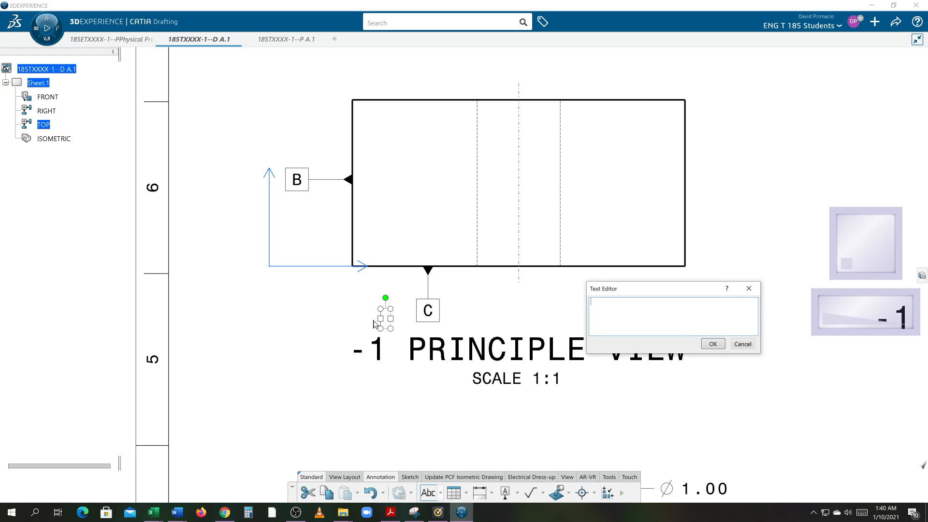
text(100)
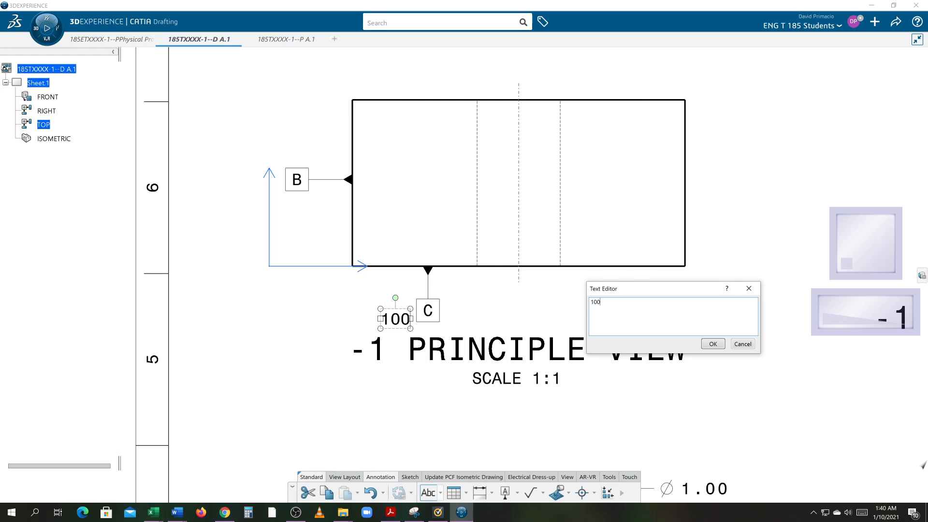
click(712, 344)
Display the object properties and examine the font, character, text, dimension, numerical and graphic settings for the 100 text.
right_click(674, 296)
mouse_move(700, 337)
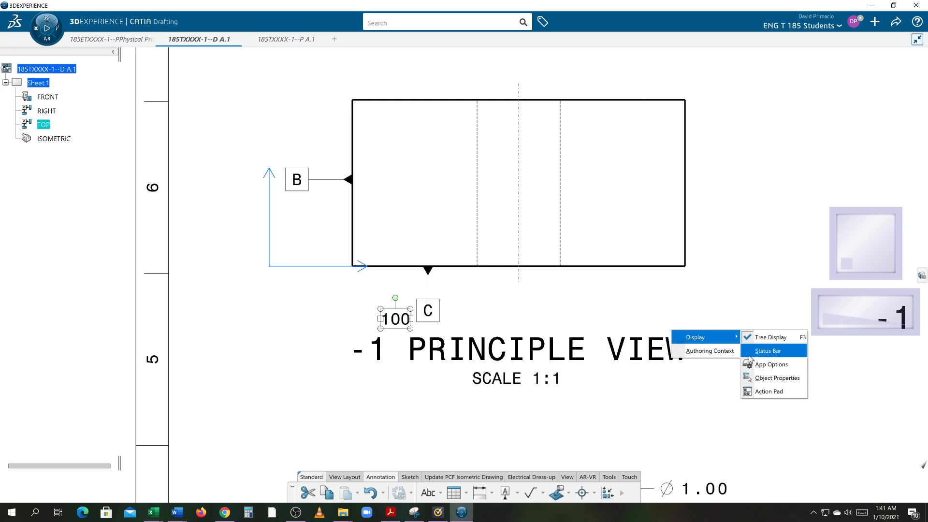
click(757, 378)
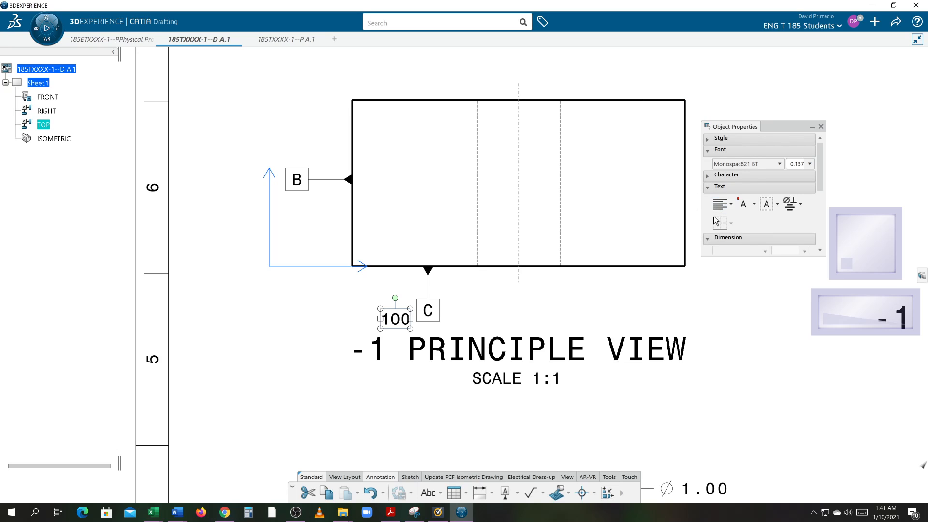
drag(820, 186, 825, 248)
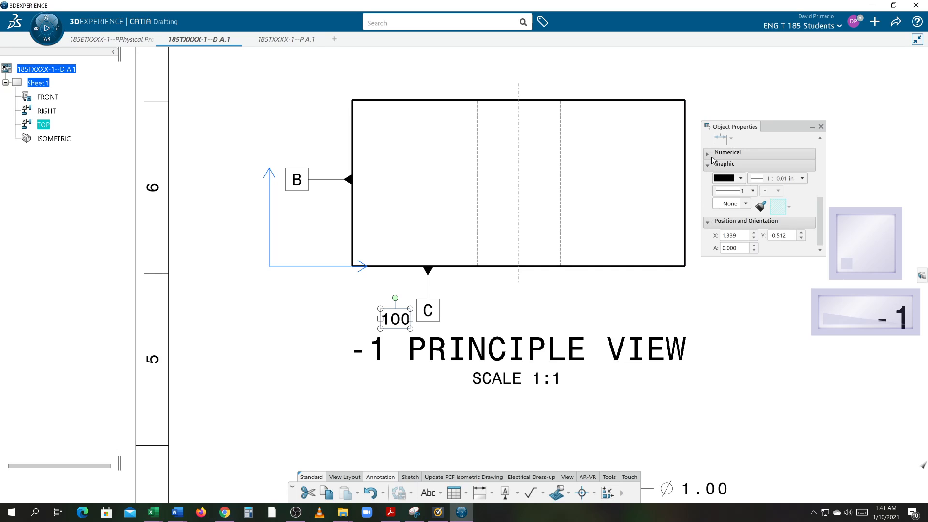
scroll(826, 182, up, 5)
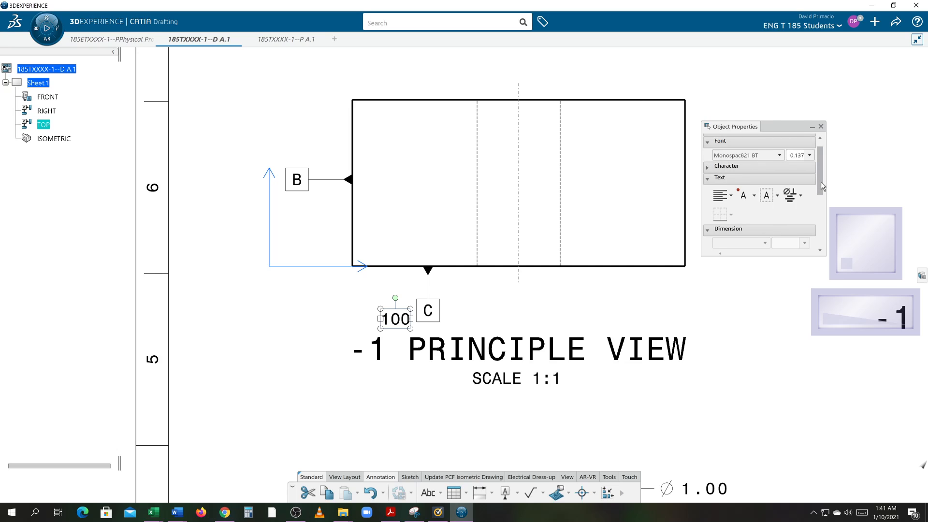
click(708, 168)
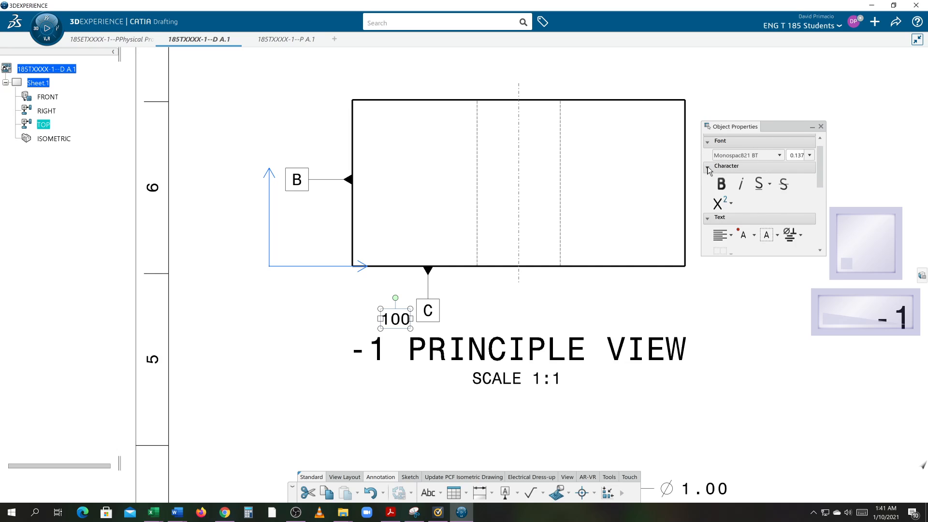
click(706, 143)
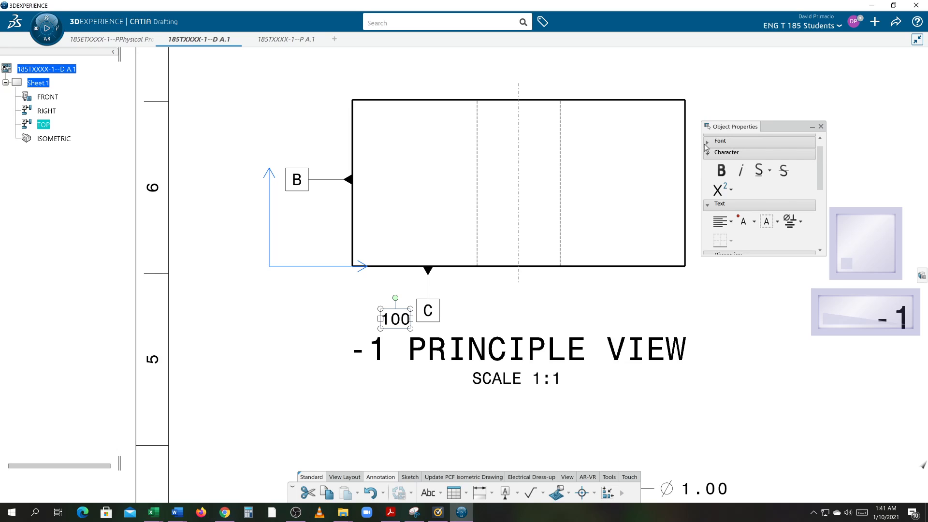
click(707, 141)
click(707, 165)
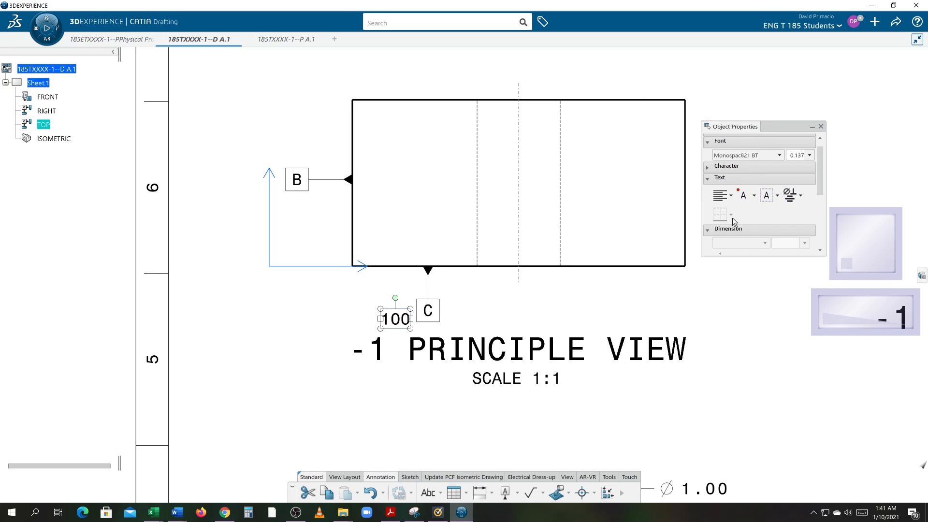
click(709, 180)
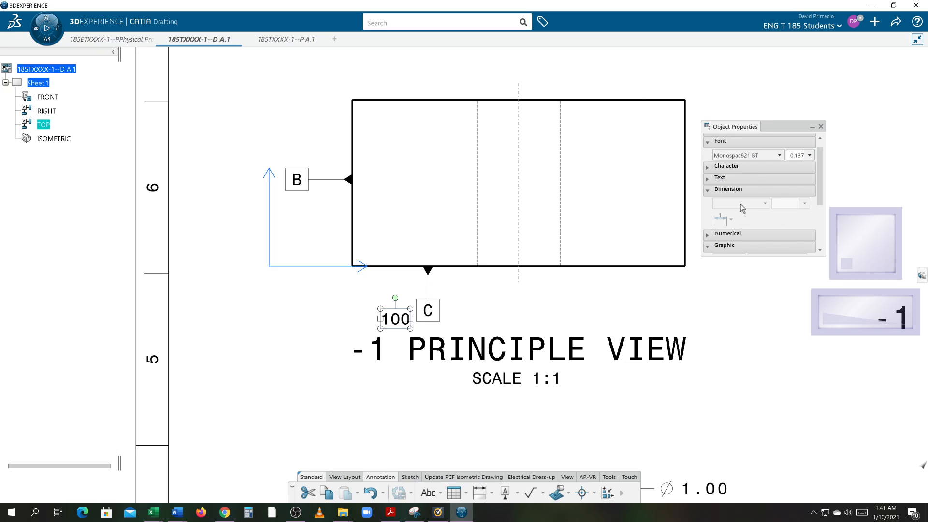
click(708, 237)
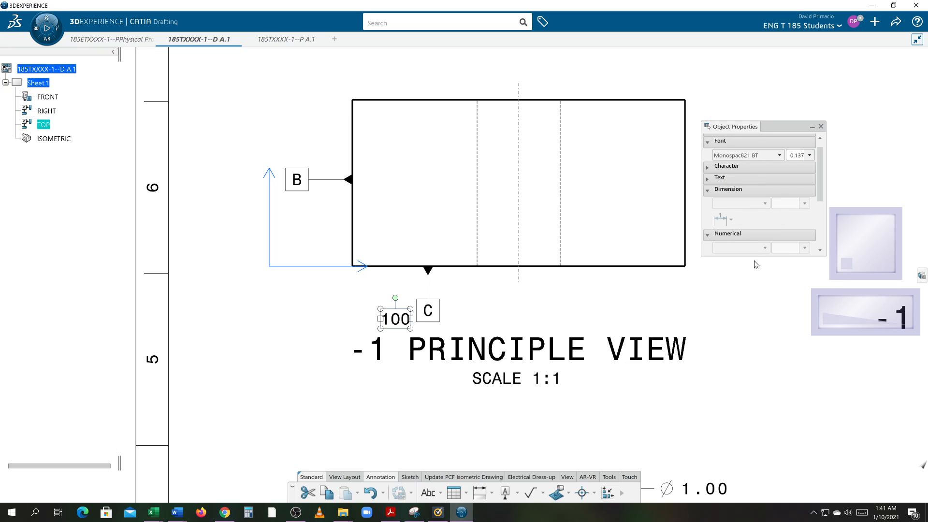
scroll(754, 263, down, 3)
drag(820, 199, 824, 235)
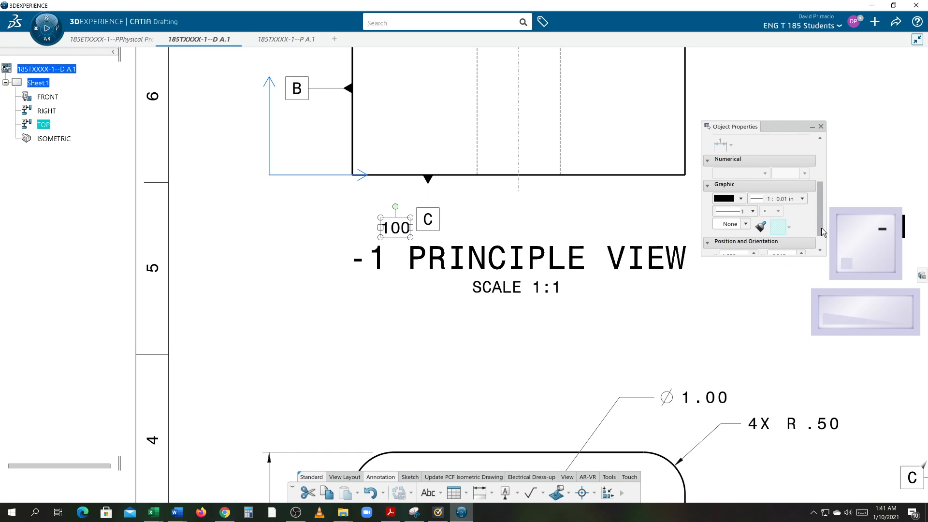
scroll(823, 232, down, 1)
click(610, 257)
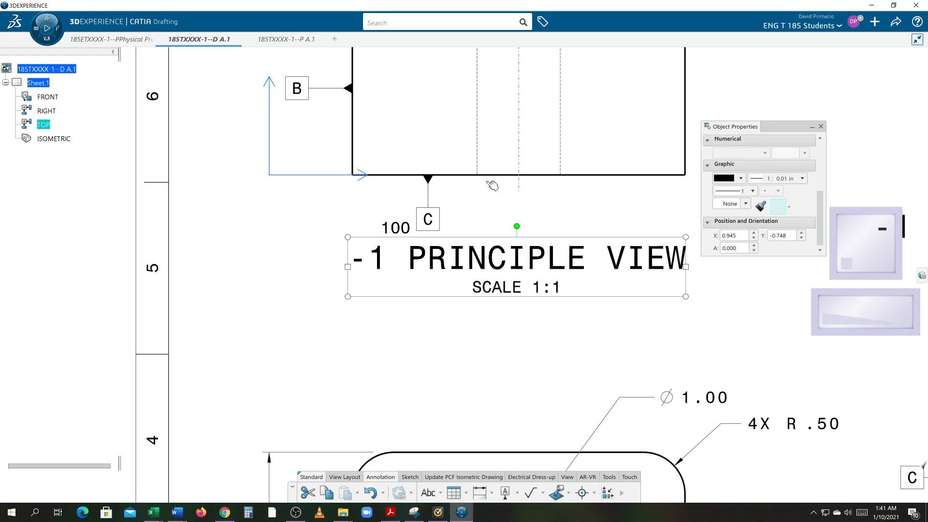
Give the 100 text beside datum C a Right Flag frame.
click(396, 227)
right_click(395, 228)
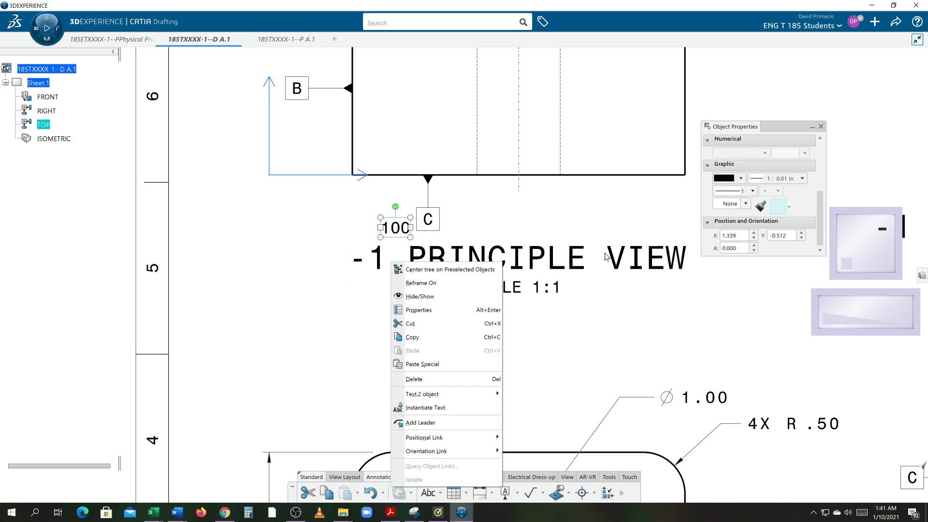
click(466, 306)
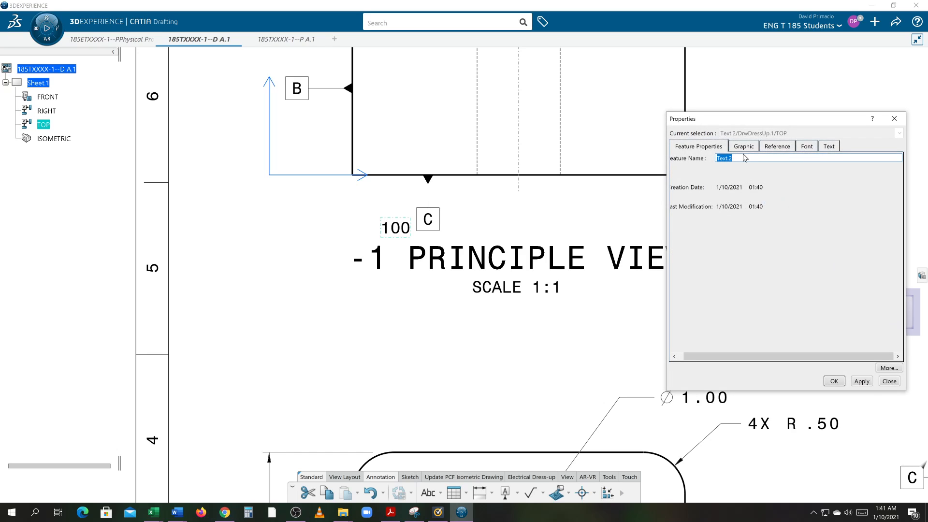
click(745, 151)
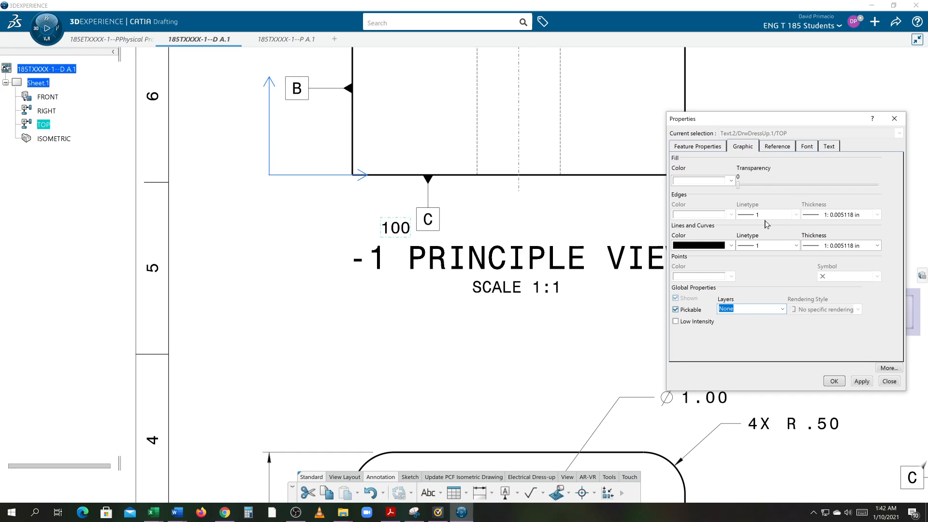
click(778, 146)
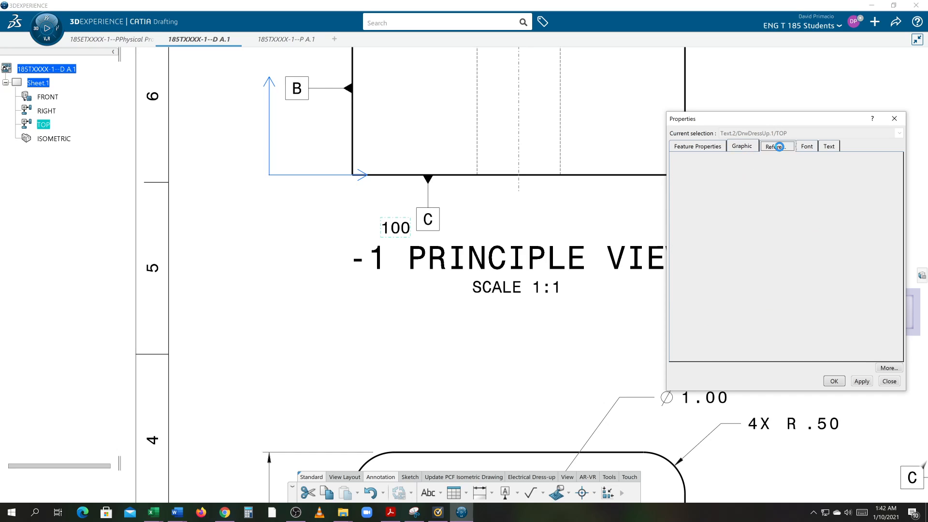
click(802, 146)
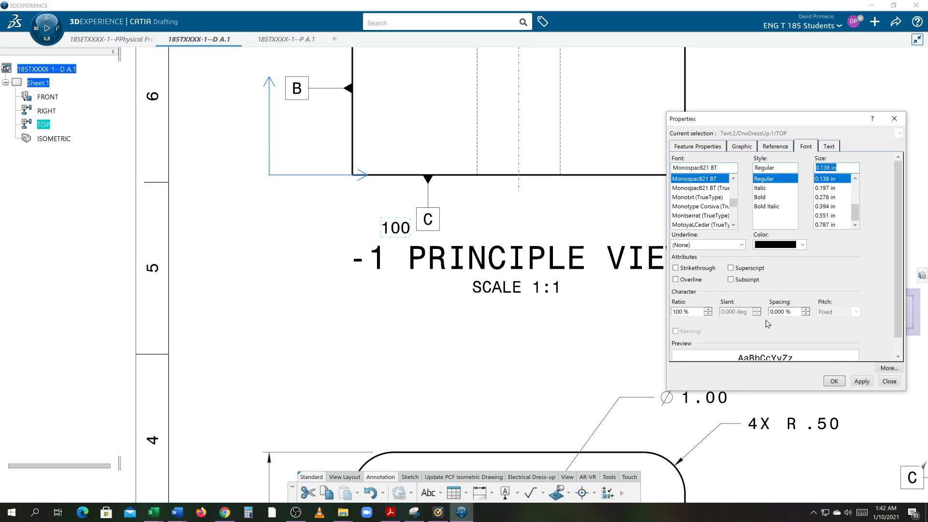
click(829, 147)
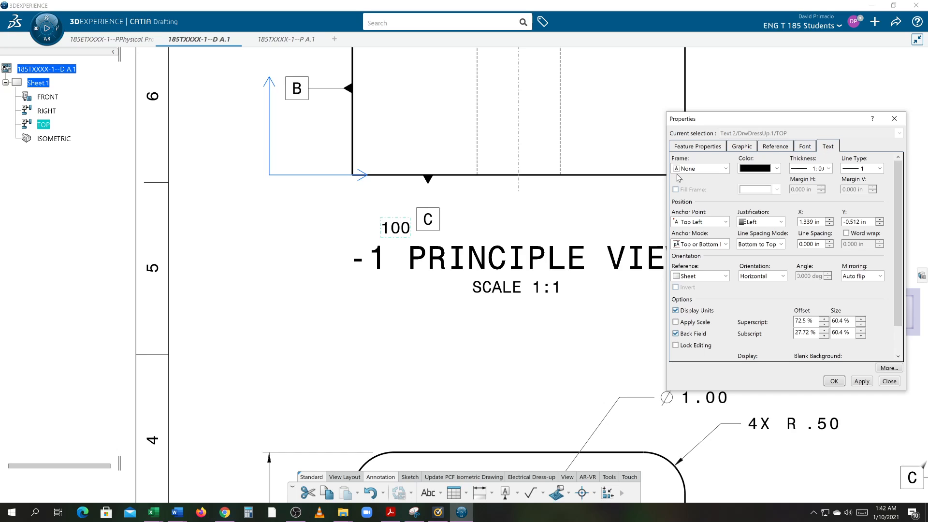
click(725, 168)
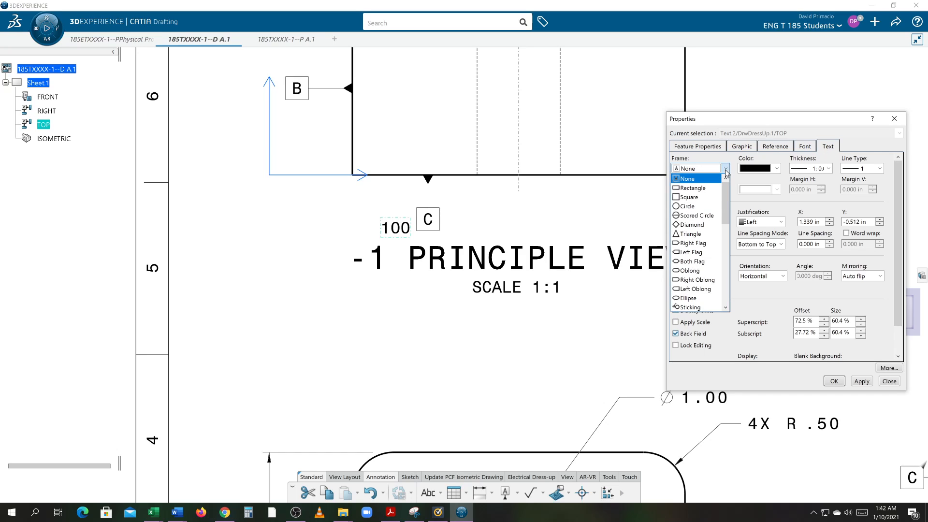
click(709, 243)
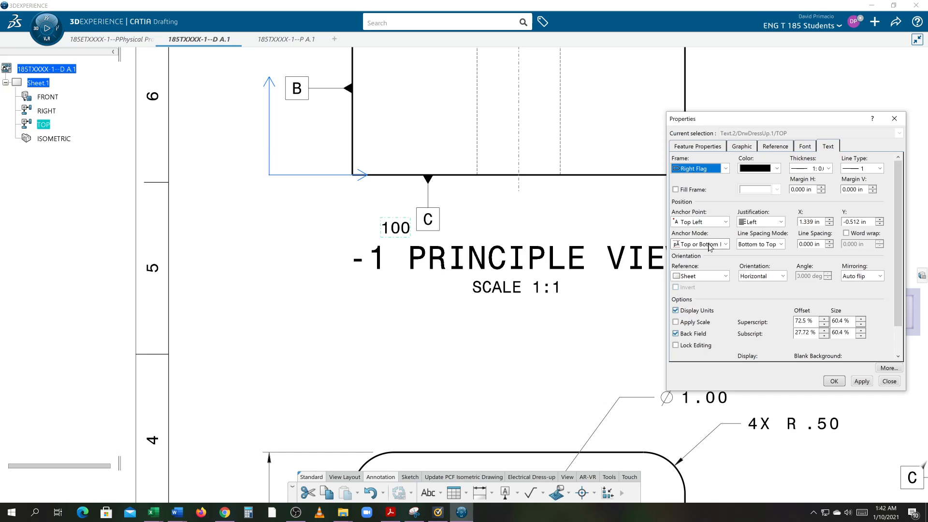
click(862, 381)
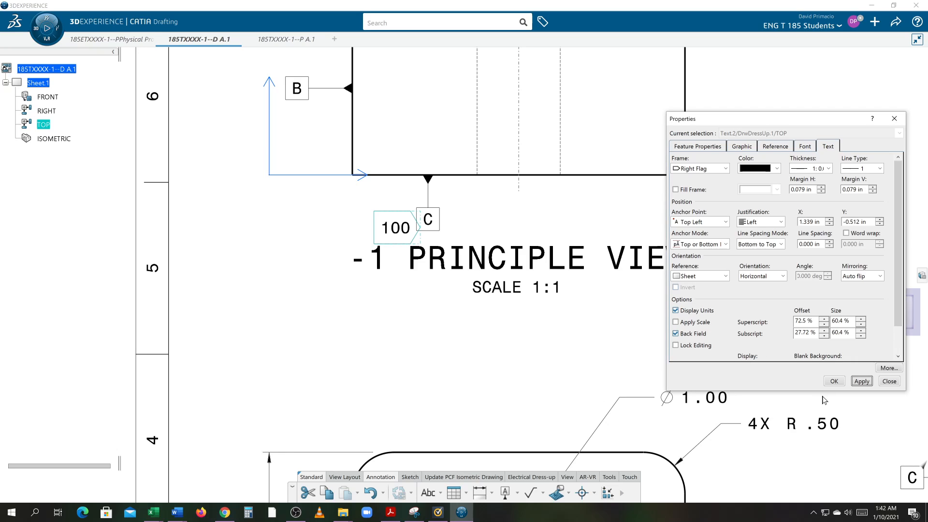
click(833, 383)
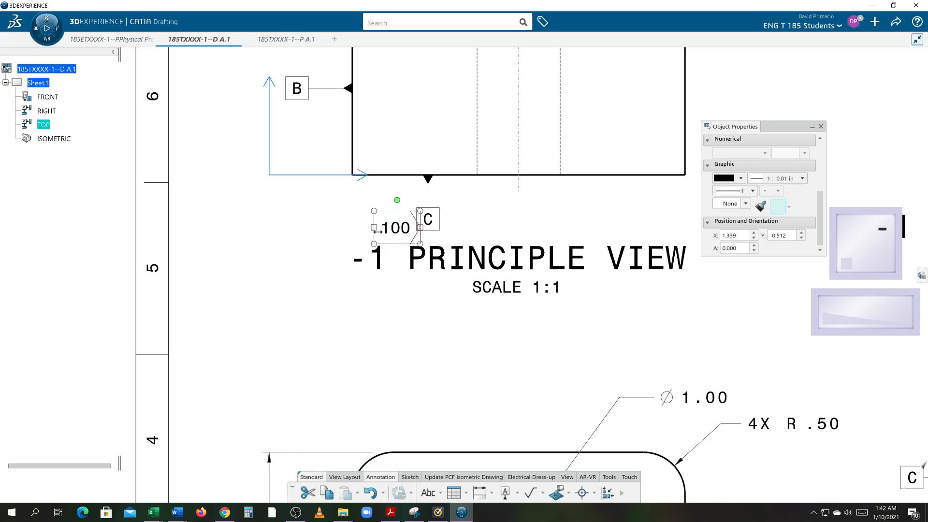
Move the flagged 100 clear of the datum C box and close the object properties.
drag(375, 225, 360, 214)
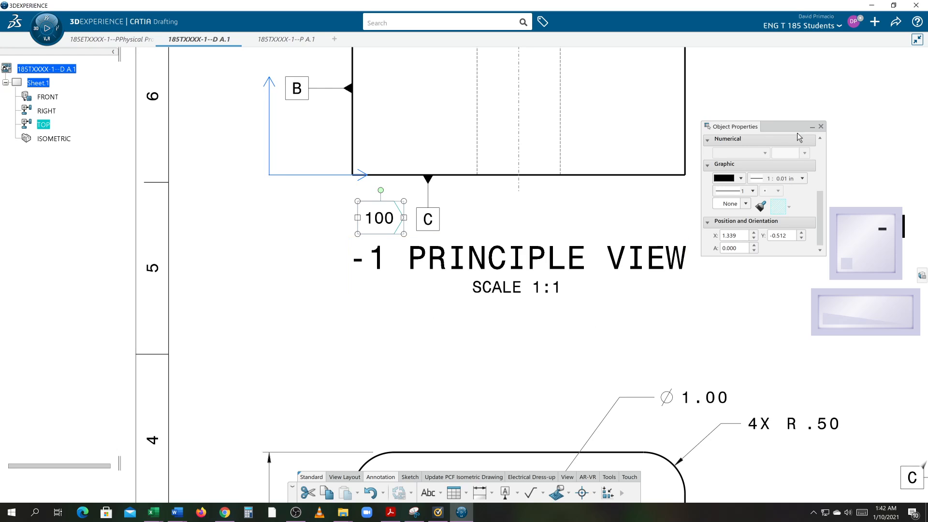
click(820, 127)
click(473, 331)
Add a second text 100 to the top view and position it just left of the datum B box.
mouse_move(356, 307)
middle_down()
mouse_move(364, 339)
mouse_move(399, 377)
middle_up()
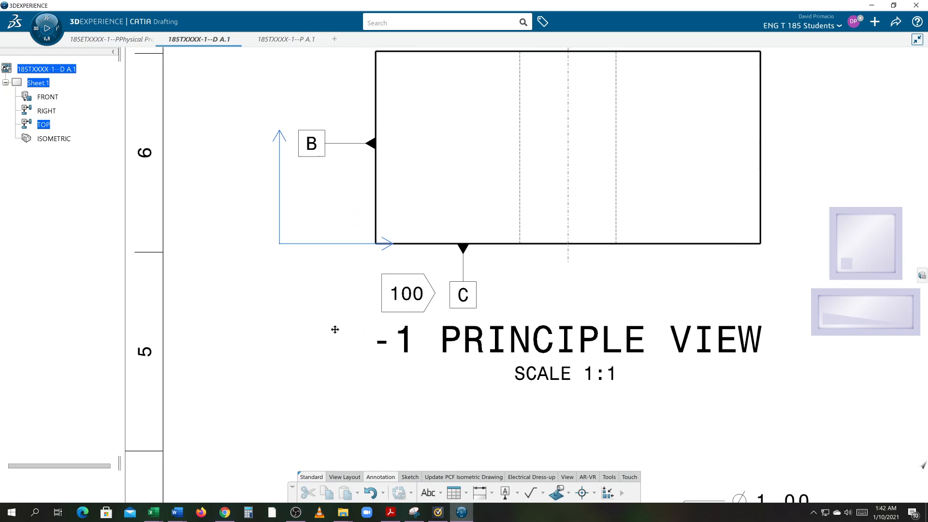
middle_drag(331, 325, 371, 356)
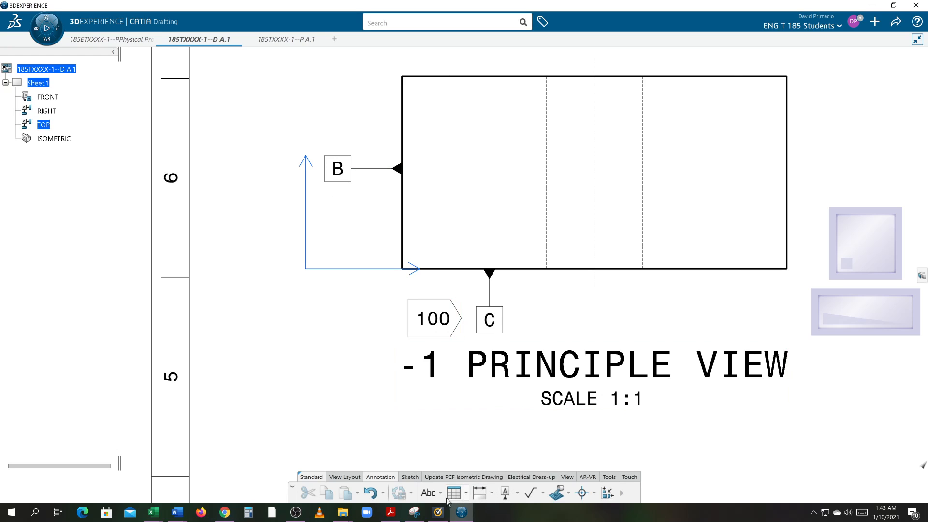
click(429, 493)
click(315, 172)
text(100)
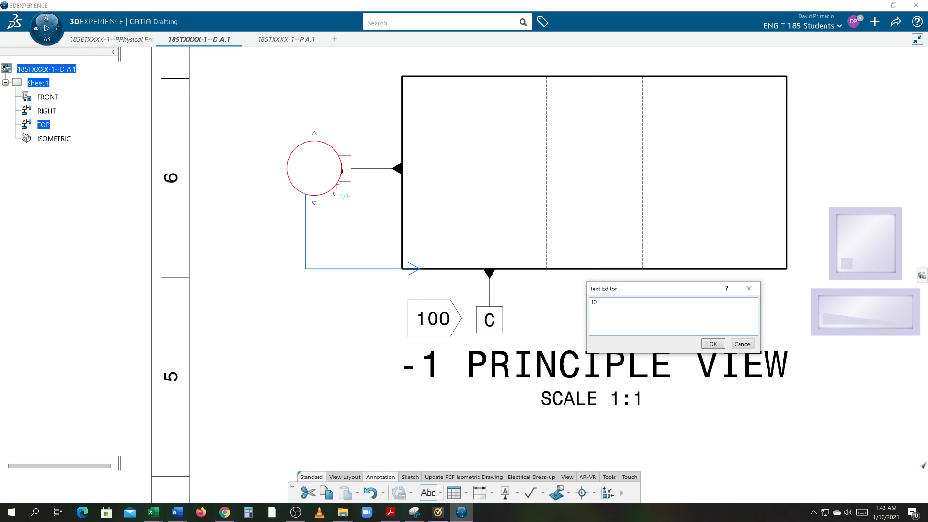
click(242, 198)
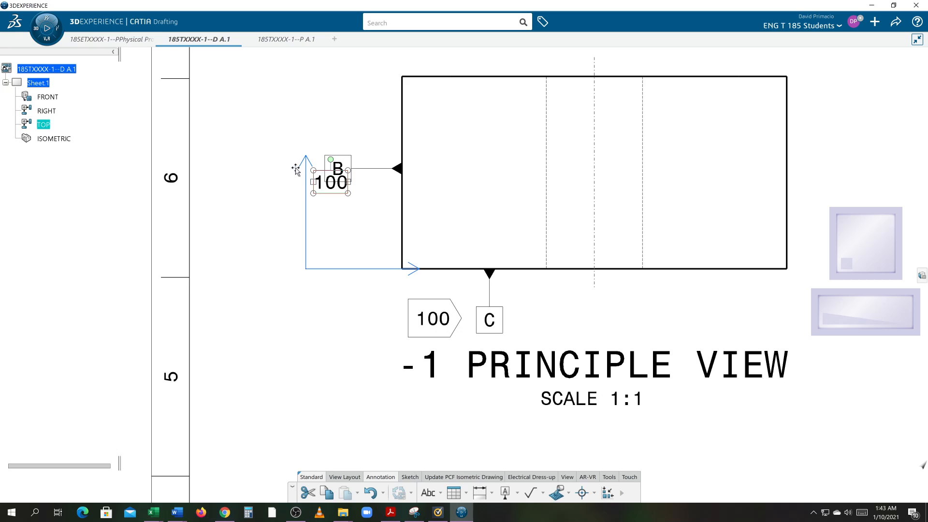
drag(312, 190, 284, 173)
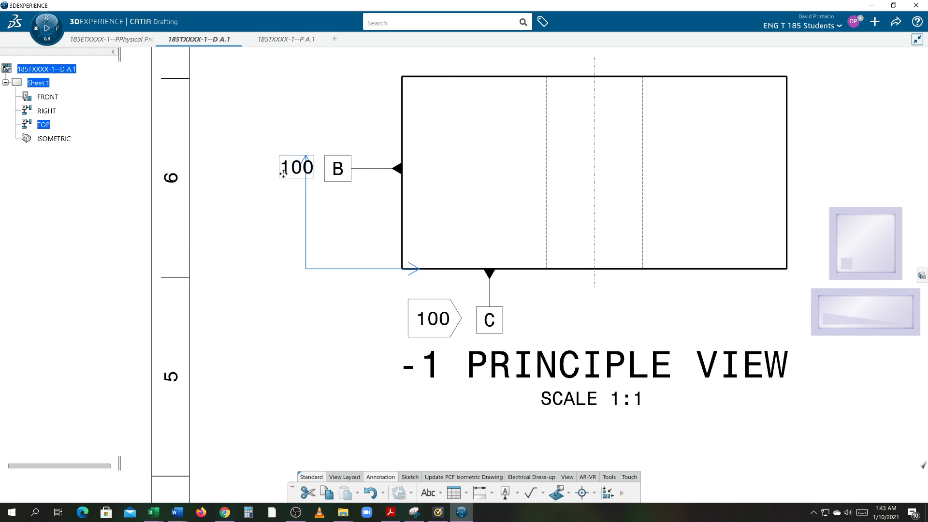
Give the 100 text beside datum B in the top view a Right Flag frame.
right_click(286, 205)
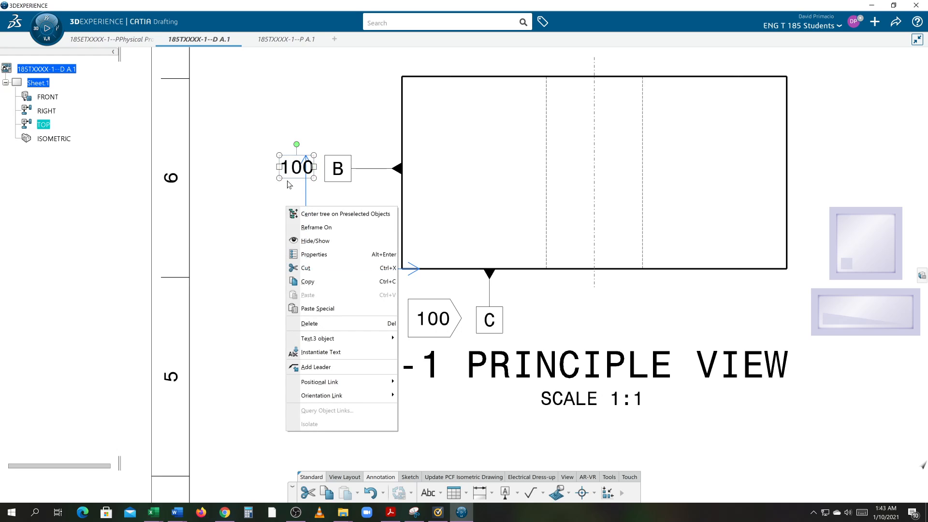
click(319, 255)
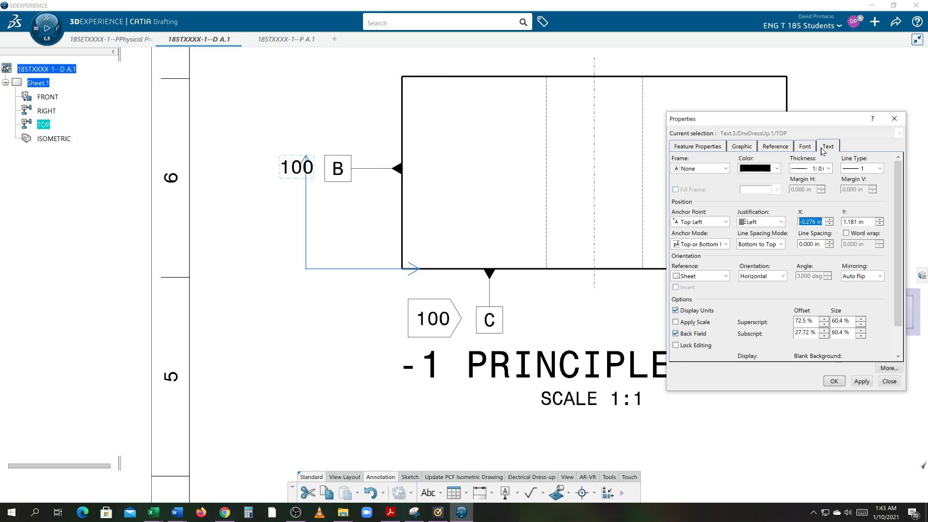
click(723, 169)
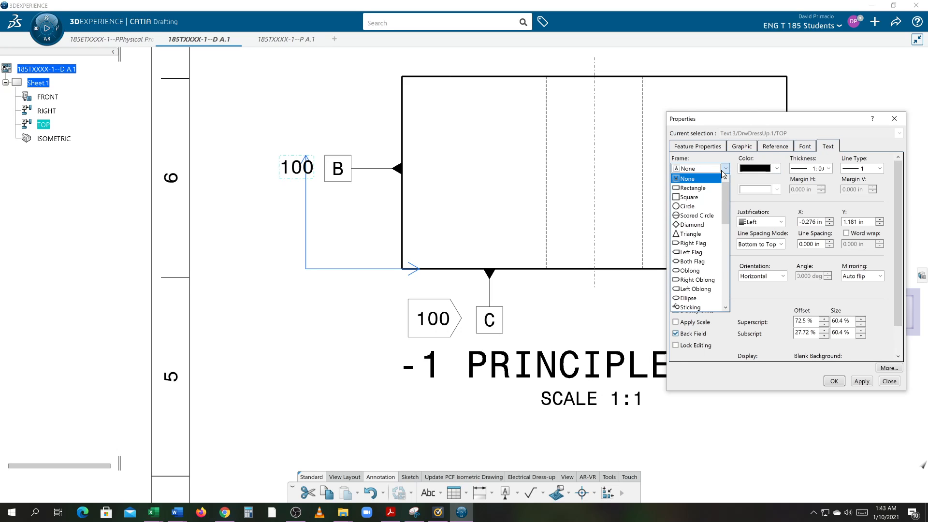
click(706, 243)
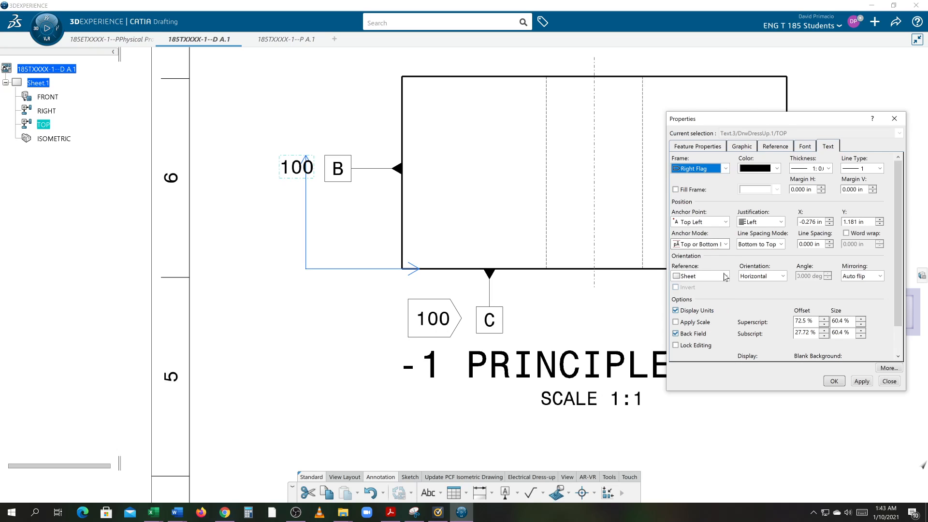
click(861, 383)
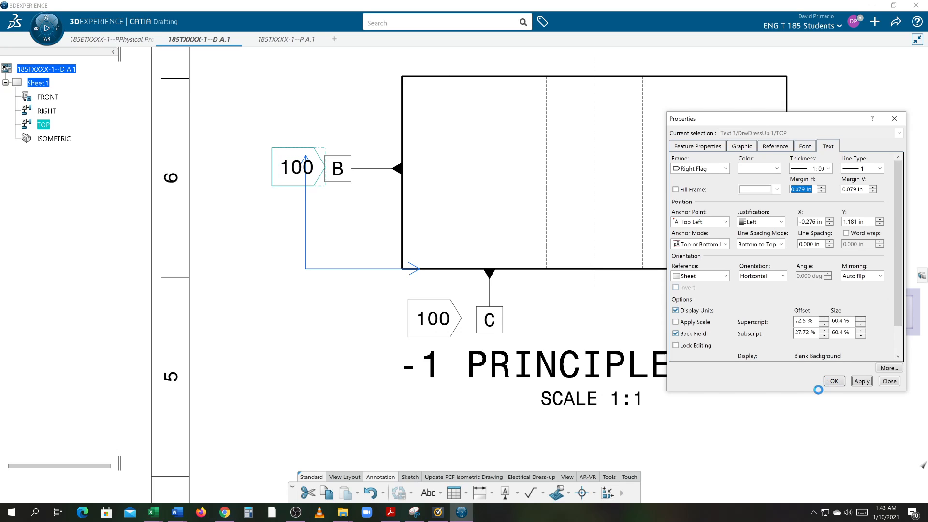
Make the RIGHT view the active view.
mouse_move(728, 402)
middle_down()
mouse_move(706, 384)
mouse_move(709, 406)
mouse_move(718, 415)
mouse_move(677, 304)
middle_up()
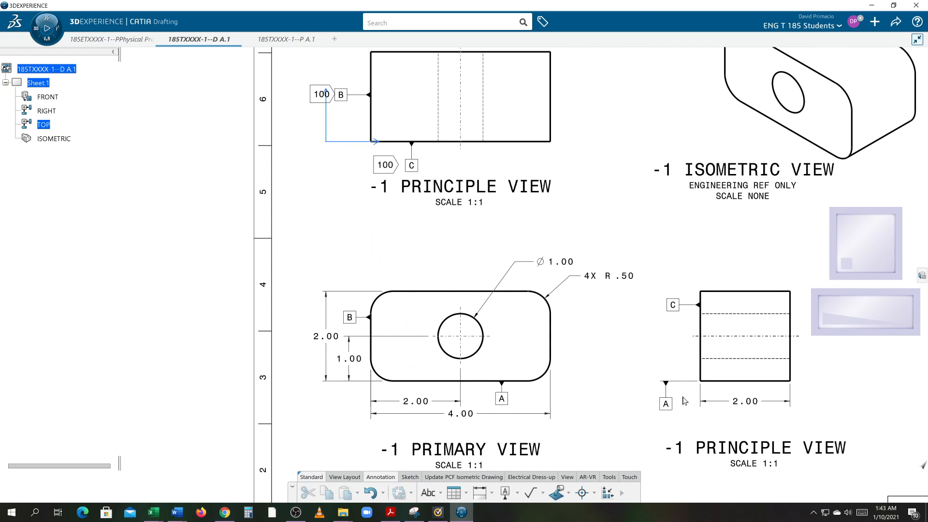
click(708, 382)
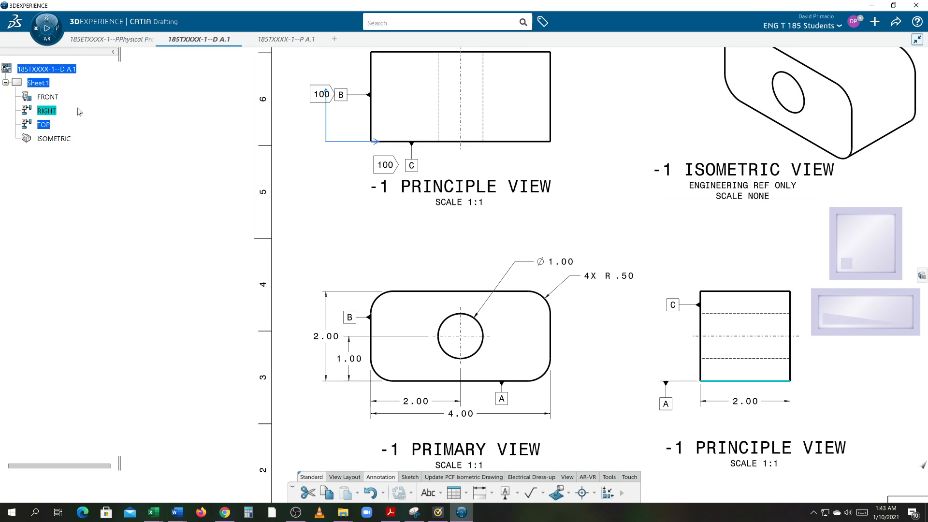
right_click(52, 112)
key(Escape)
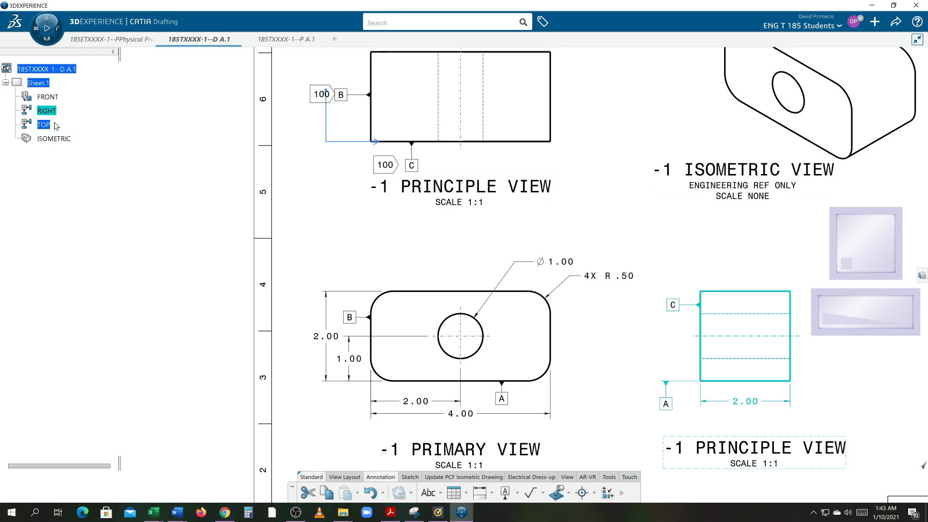
click(51, 113)
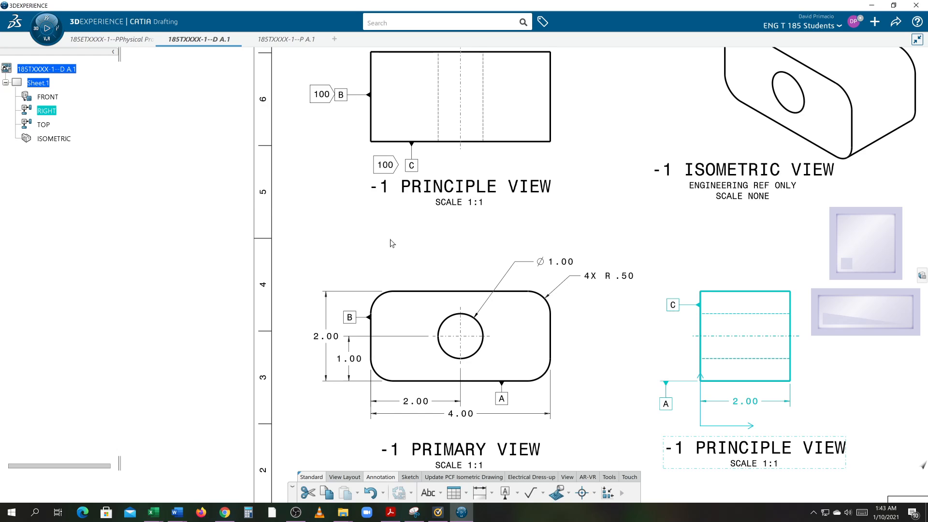
Add a text 100 to the right view, just left of the datum A box.
click(630, 365)
middle_drag(620, 359, 576, 338)
middle_drag(601, 369, 572, 346)
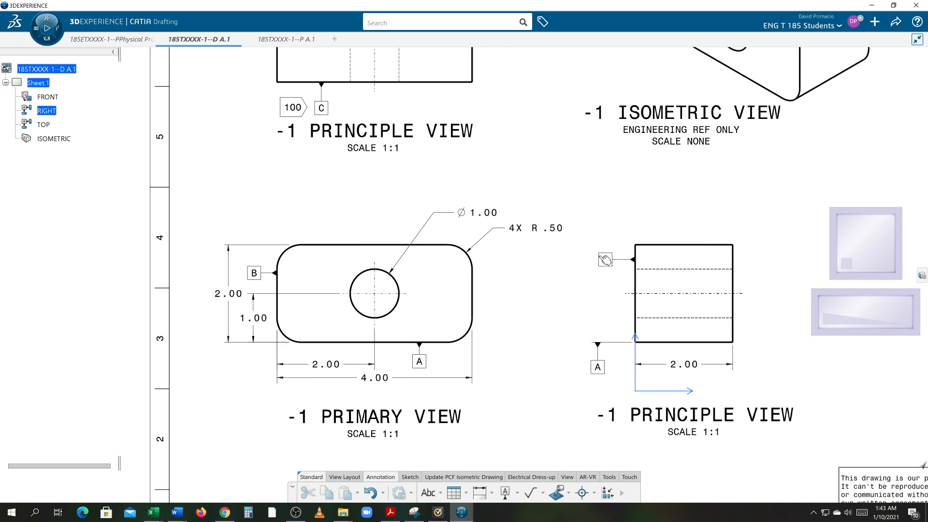
middle_drag(590, 389, 574, 366)
ctrl+middle_drag(574, 366, 577, 368)
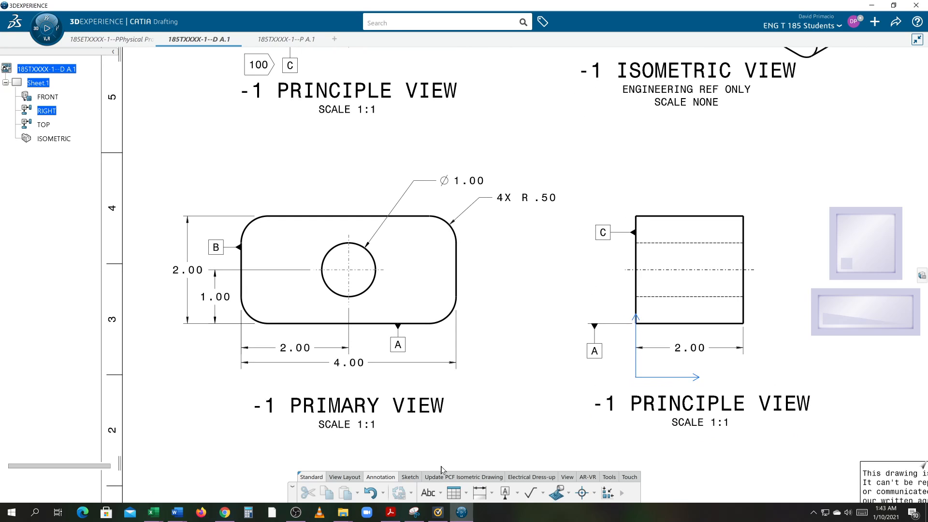
click(429, 493)
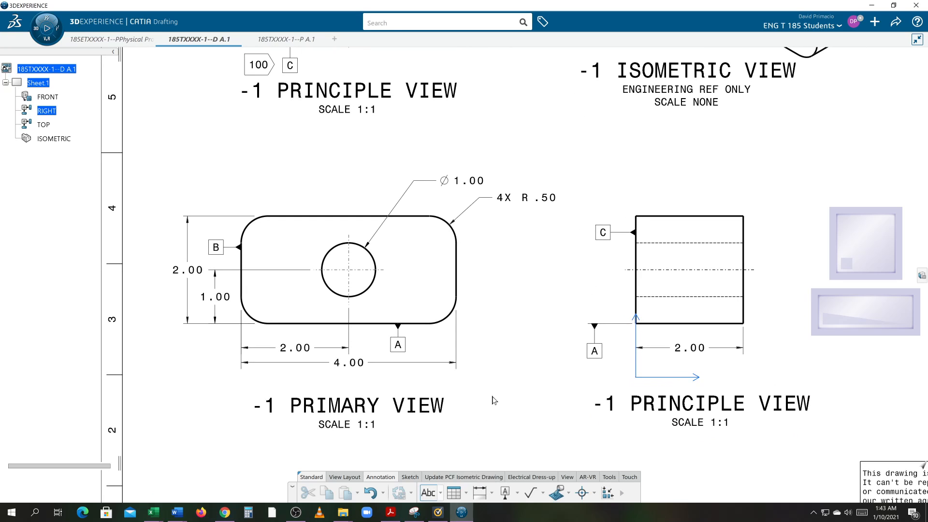
click(551, 351)
text(100)
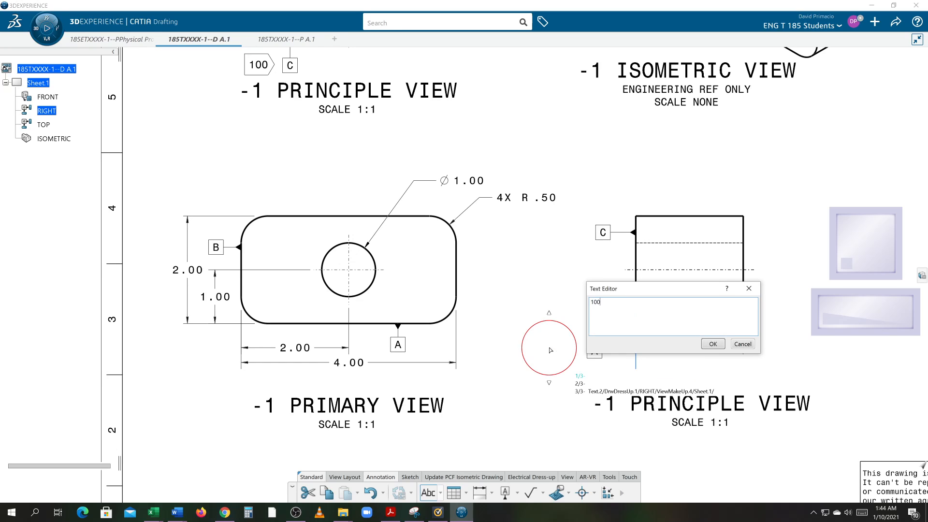
click(546, 373)
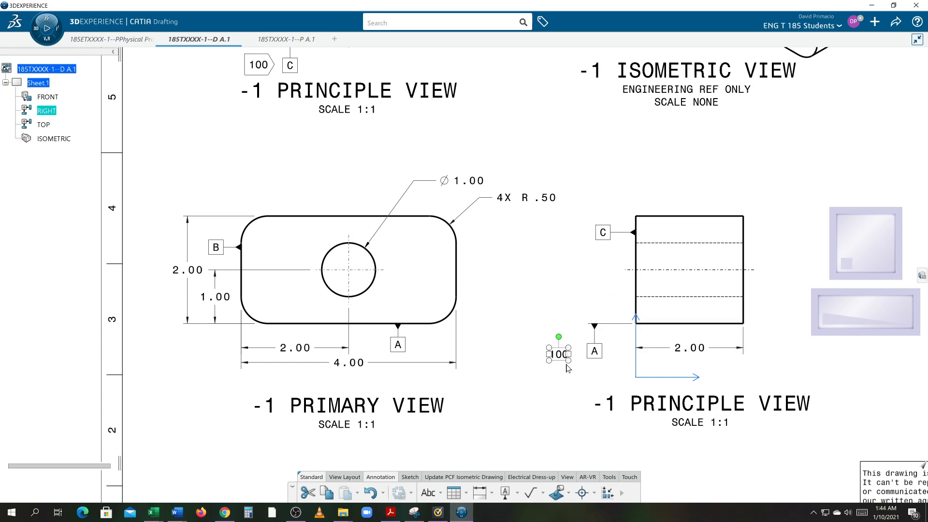
Give the 100 text beside datum A a Right Flag frame and nudge it slightly toward the datum box.
right_click(558, 354)
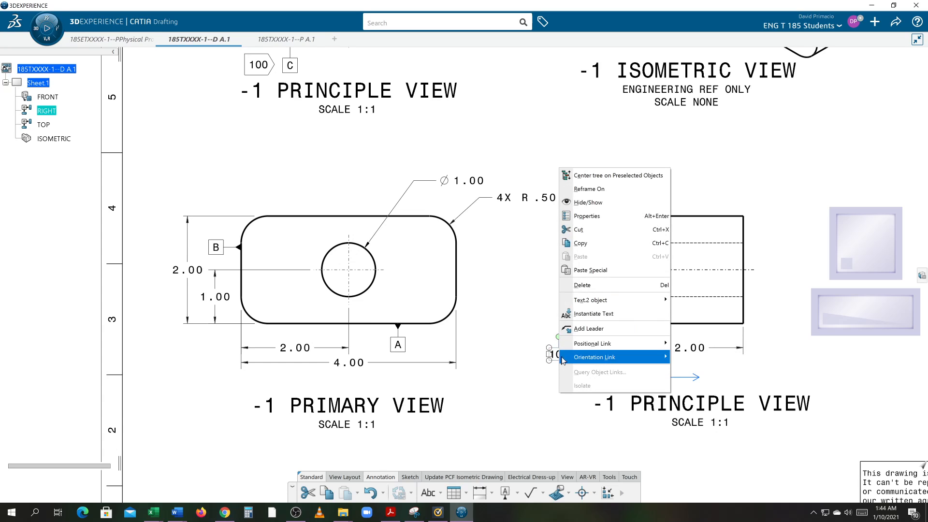
click(590, 222)
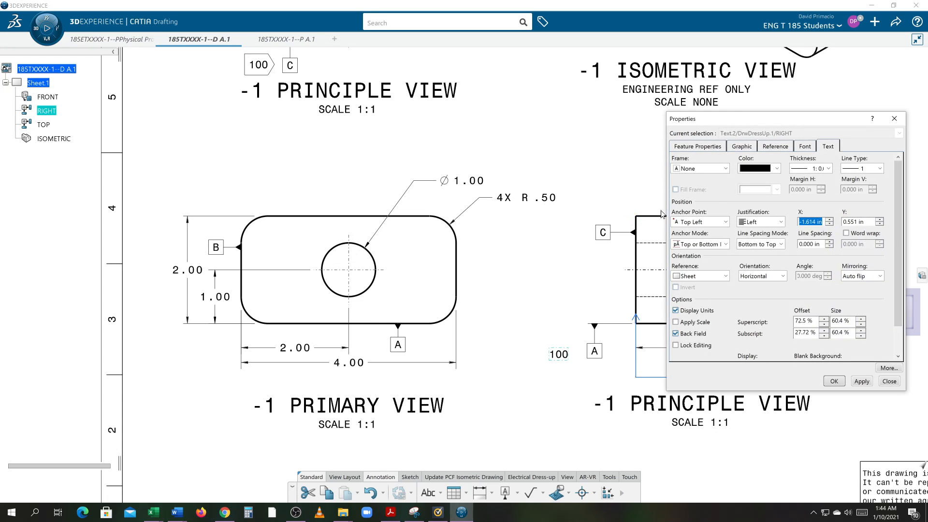
click(705, 170)
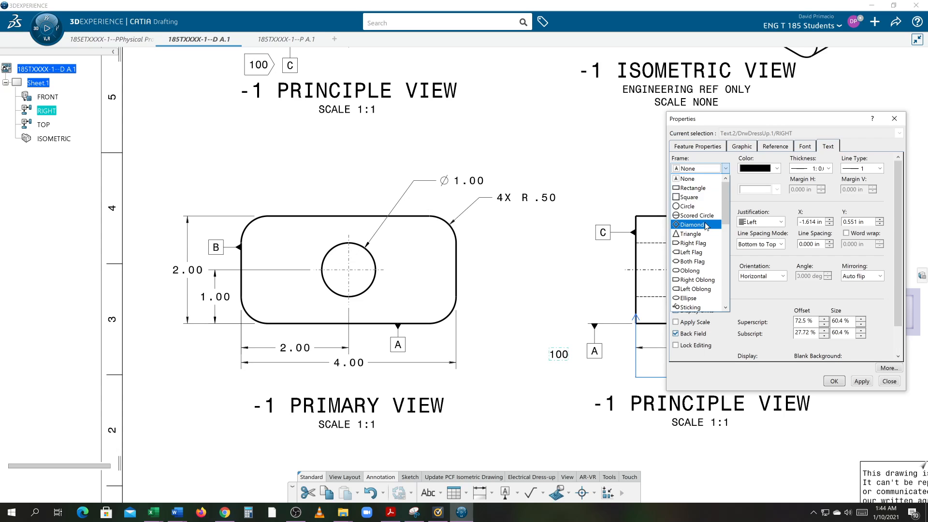
click(703, 242)
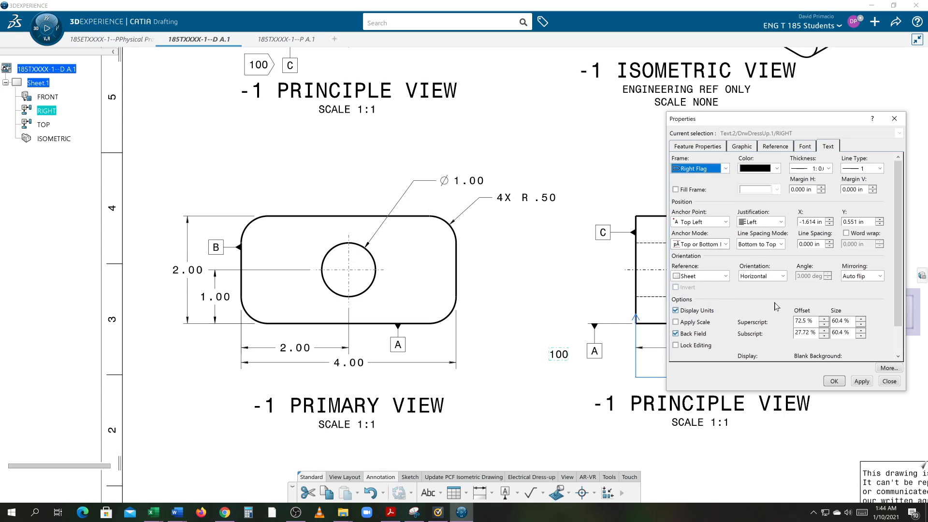
click(862, 381)
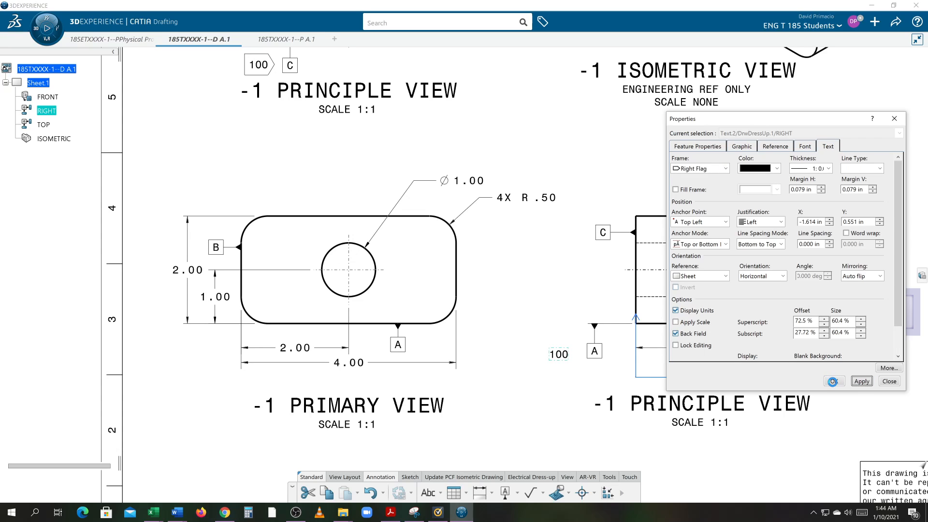
click(834, 382)
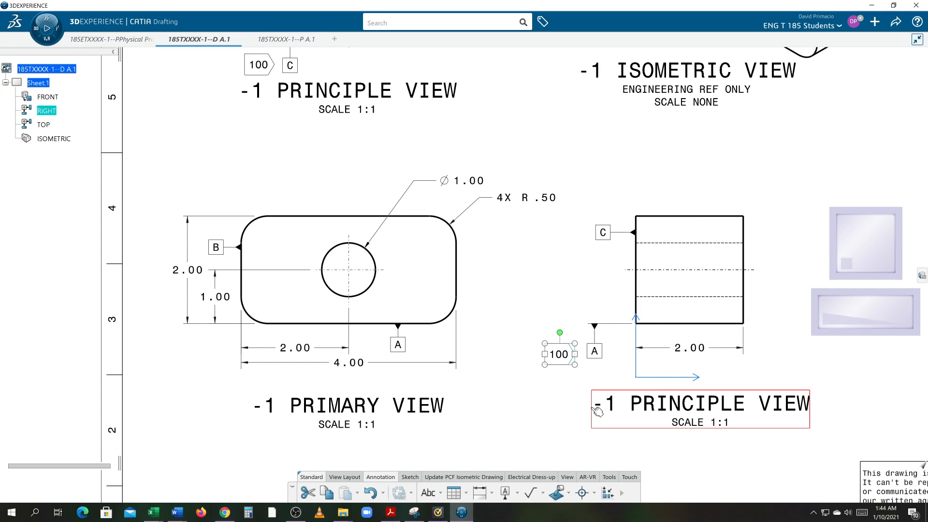
drag(561, 368, 567, 365)
click(562, 420)
mouse_move(565, 413)
middle_down()
mouse_move(520, 392)
mouse_move(521, 411)
mouse_move(522, 398)
mouse_move(491, 390)
mouse_move(471, 422)
middle_up()
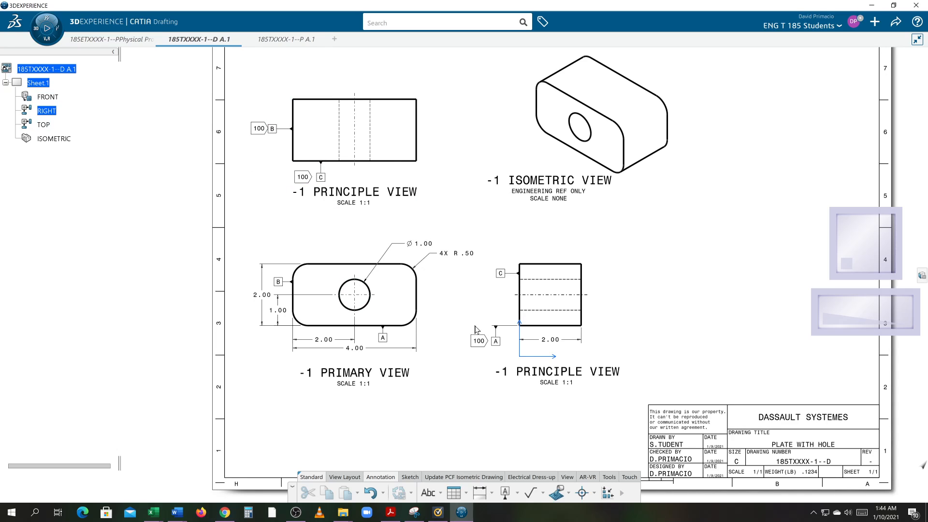
scroll(455, 406, up, 2)
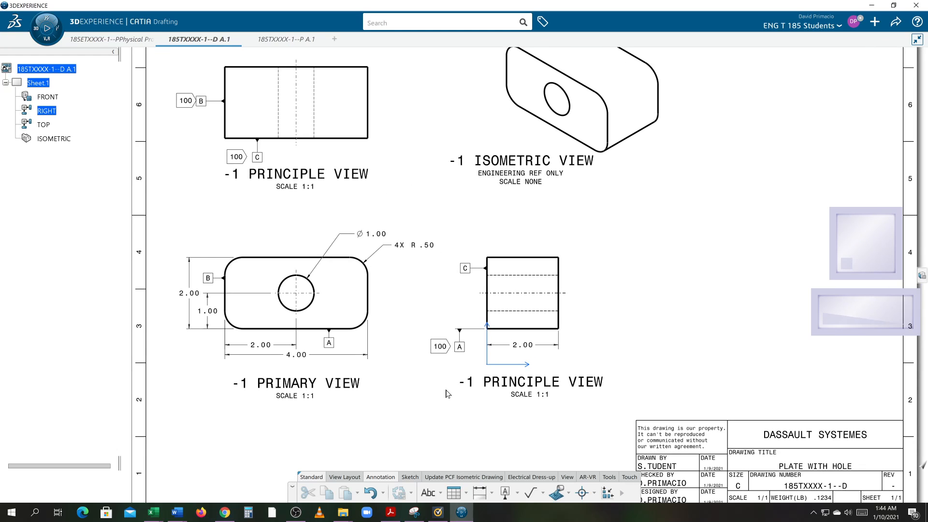
scroll(446, 393, down, 2)
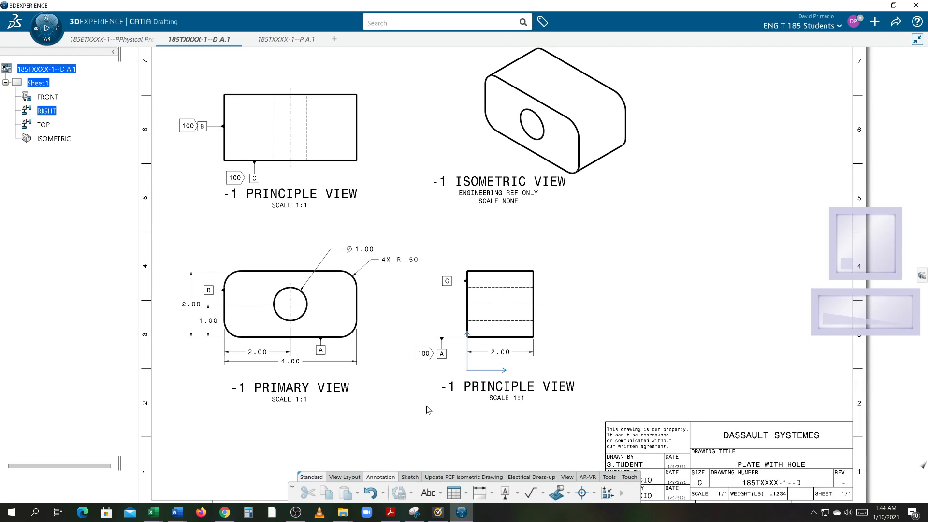
scroll(427, 407, up, 2)
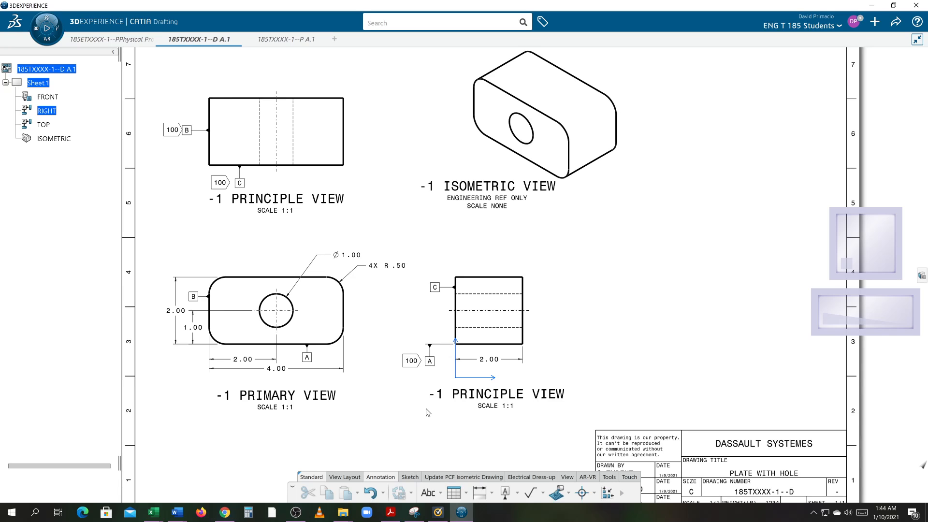
click(431, 408)
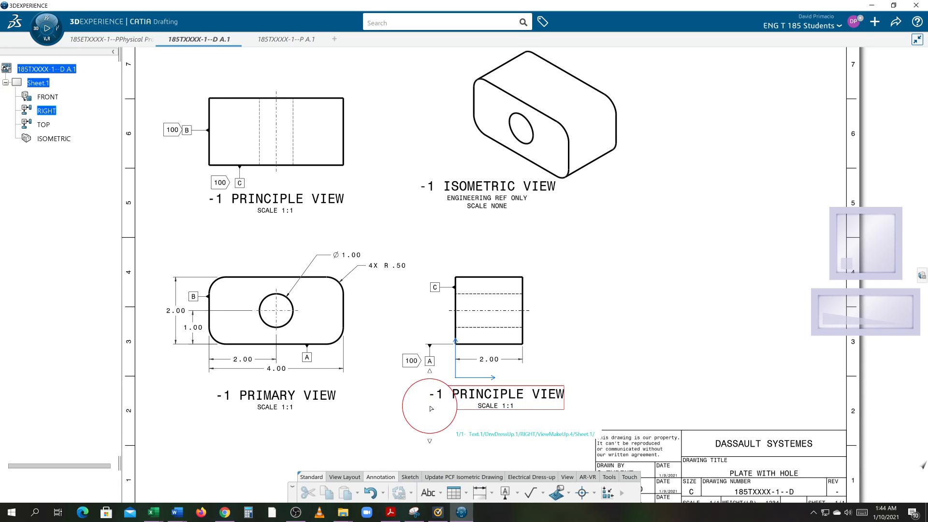
mouse_move(420, 414)
middle_down()
mouse_move(391, 415)
mouse_move(378, 396)
middle_up()
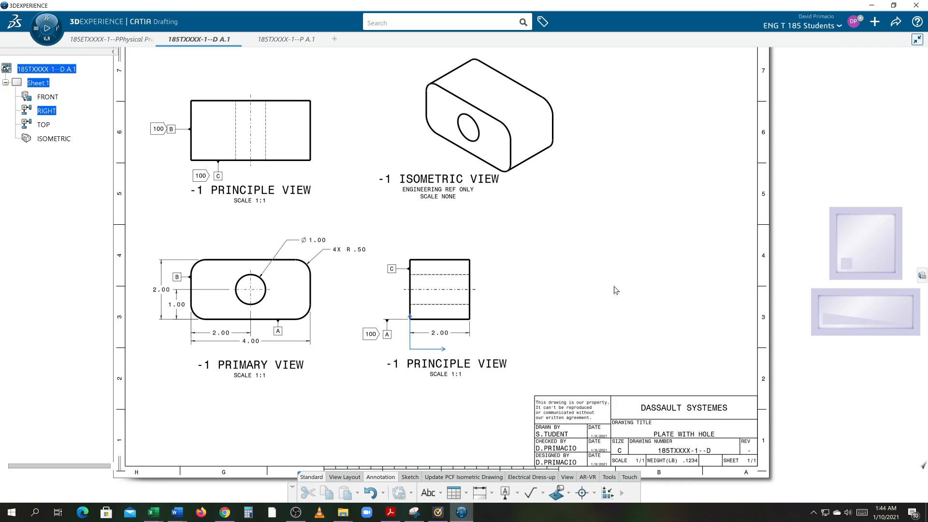
middle_drag(581, 348, 572, 347)
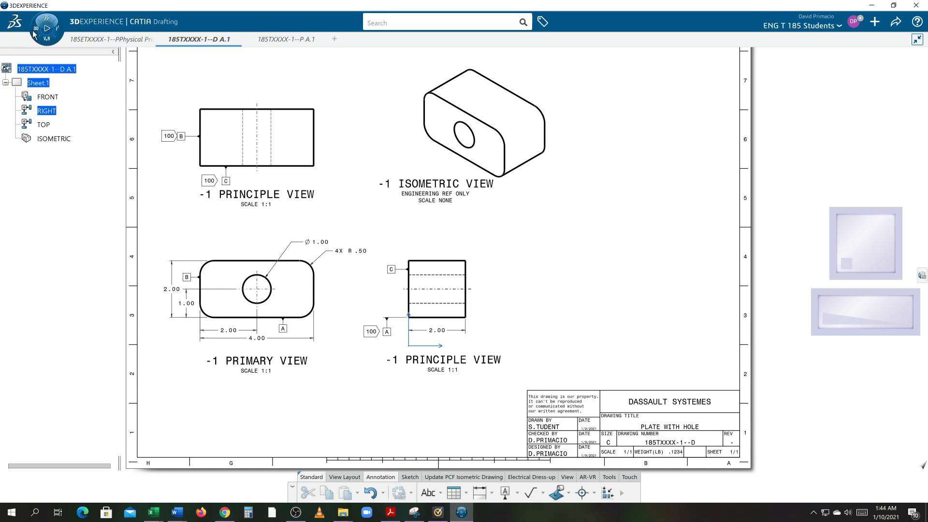
Open the background of Sheet.1 for editing.
right_click(29, 86)
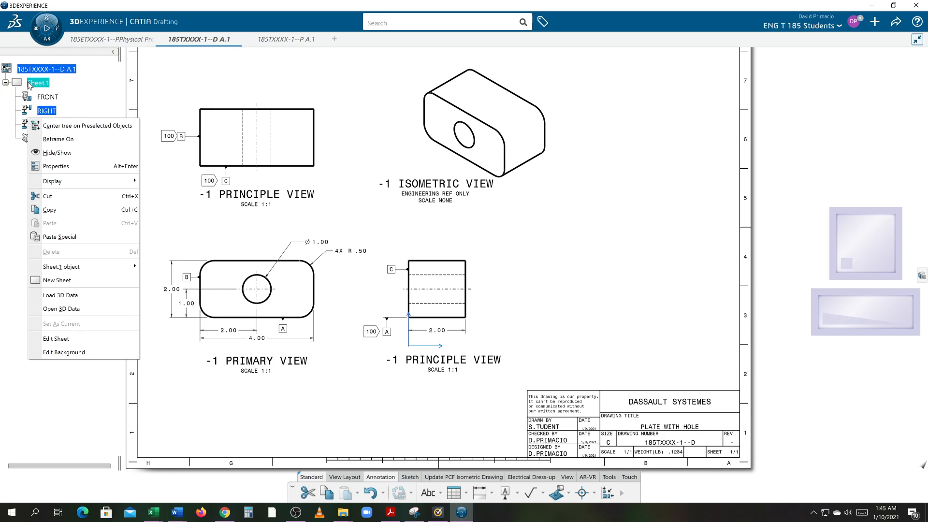
click(49, 352)
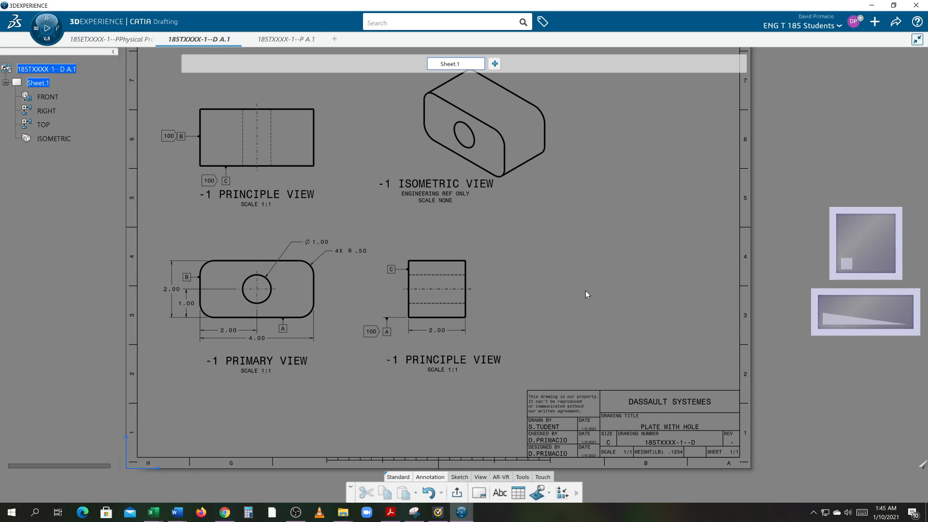
scroll(586, 294, up, 5)
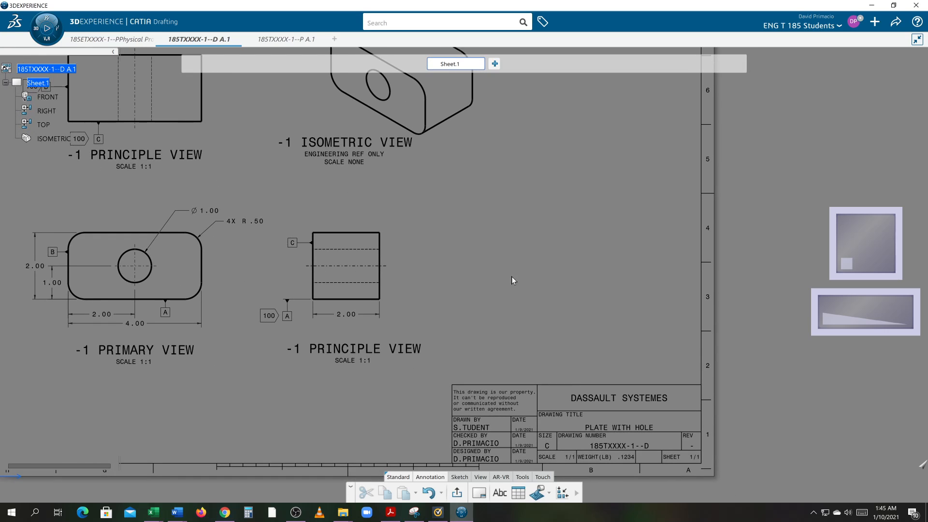
Add a text 100 to the sheet background in the blank area right of the right view.
click(499, 493)
click(483, 270)
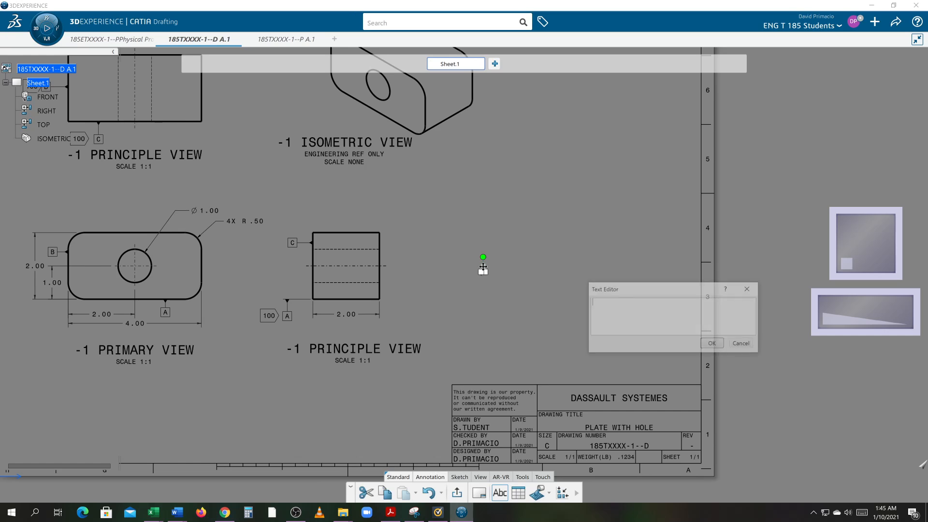
text(100)
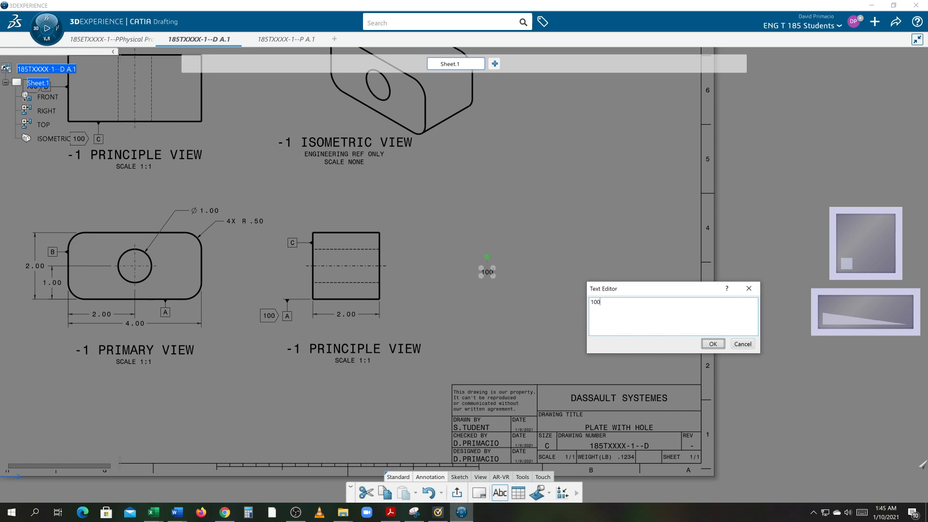
key(Return)
Give the 100 text on the sheet background a Right Flag frame.
click(480, 329)
ctrl+middle_drag(478, 327, 476, 314)
right_click(500, 267)
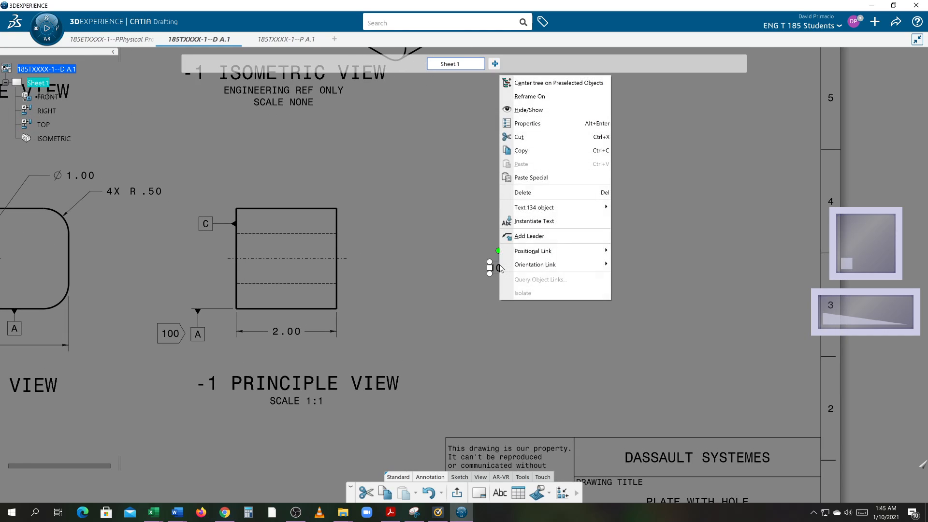
click(527, 123)
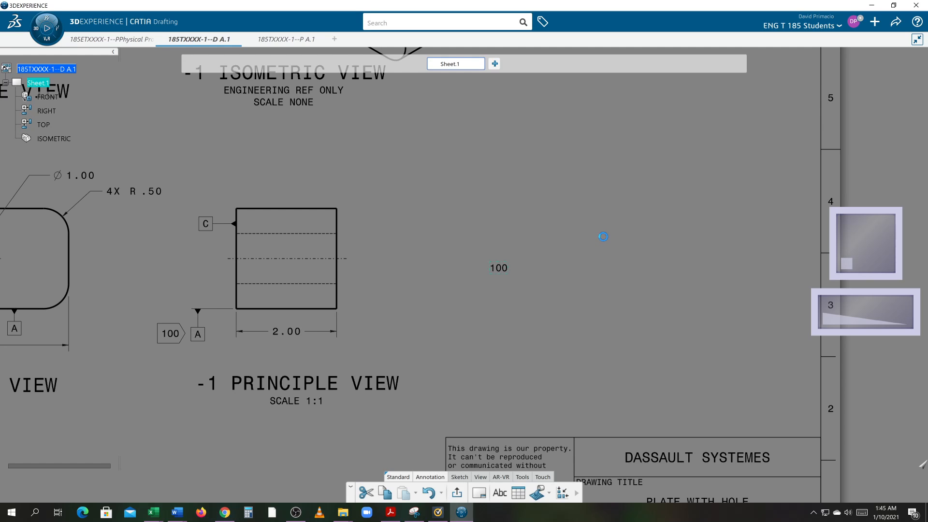
click(715, 169)
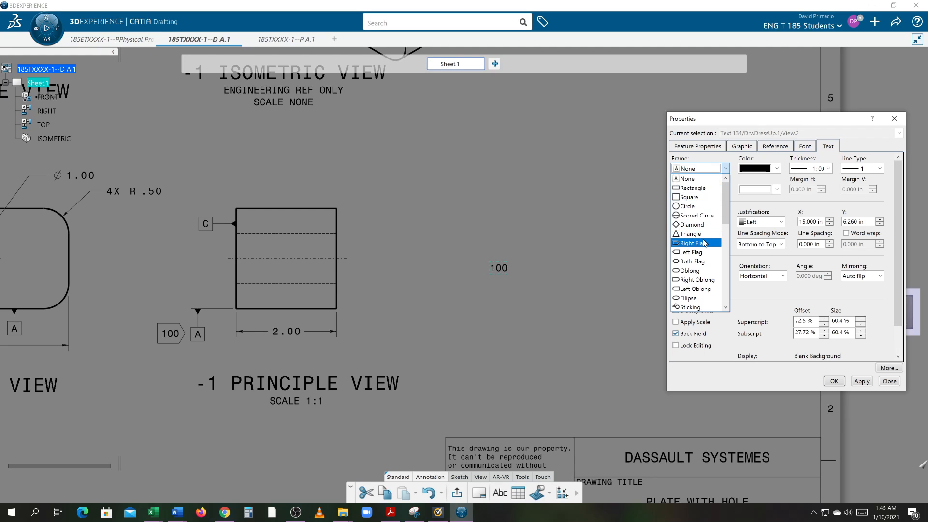
click(696, 243)
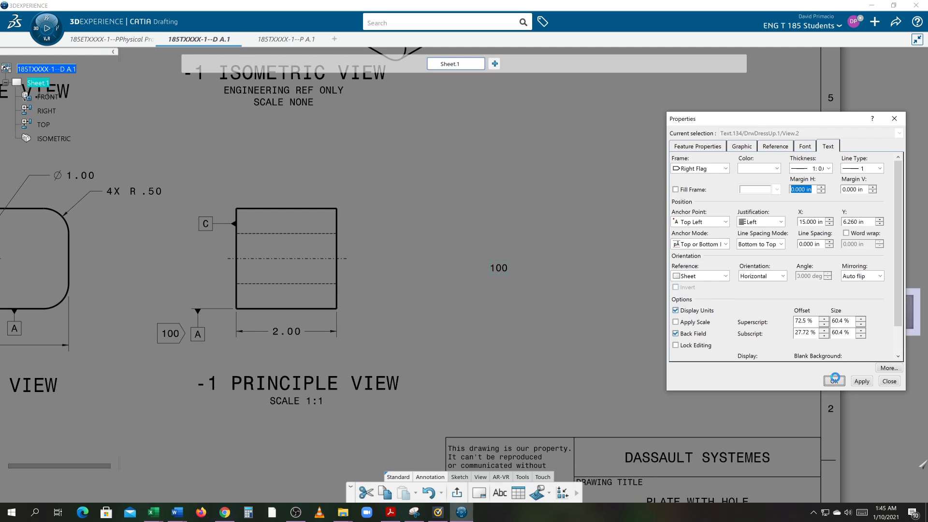
Apply the chosen frame setting to the background 100 text, close its properties and deselect it.
click(834, 381)
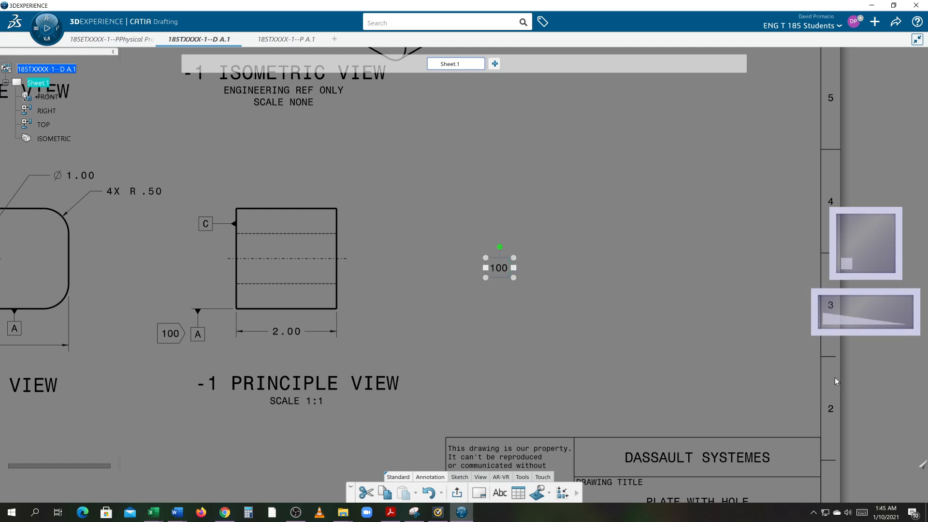
click(700, 312)
mouse_move(612, 292)
middle_down()
mouse_move(568, 292)
mouse_move(567, 237)
middle_up()
mouse_move(527, 291)
middle_down()
mouse_move(538, 307)
mouse_move(543, 293)
mouse_move(531, 284)
mouse_move(506, 302)
middle_up()
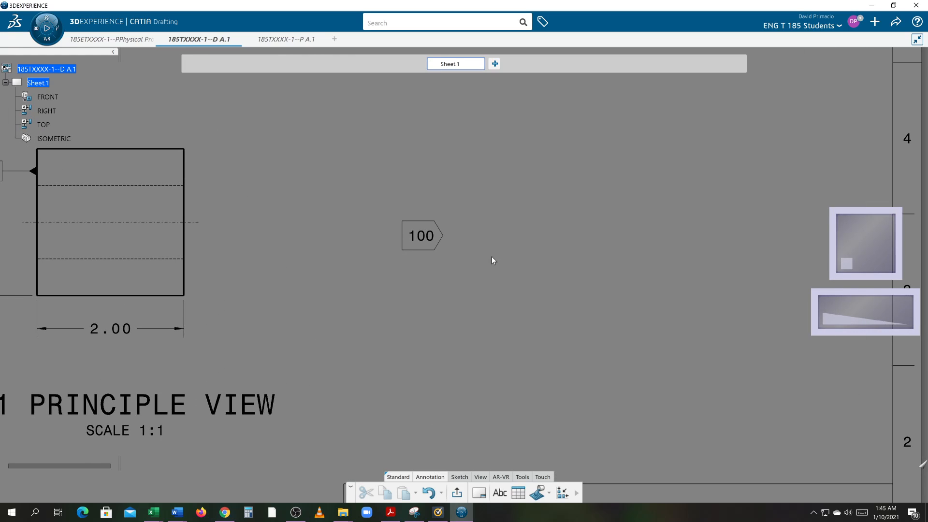
Start a background text note just right of the flagged 100 with the first line THE DATUM FEATURE IS AN UNESSARY CALLOUT.
click(500, 493)
click(453, 233)
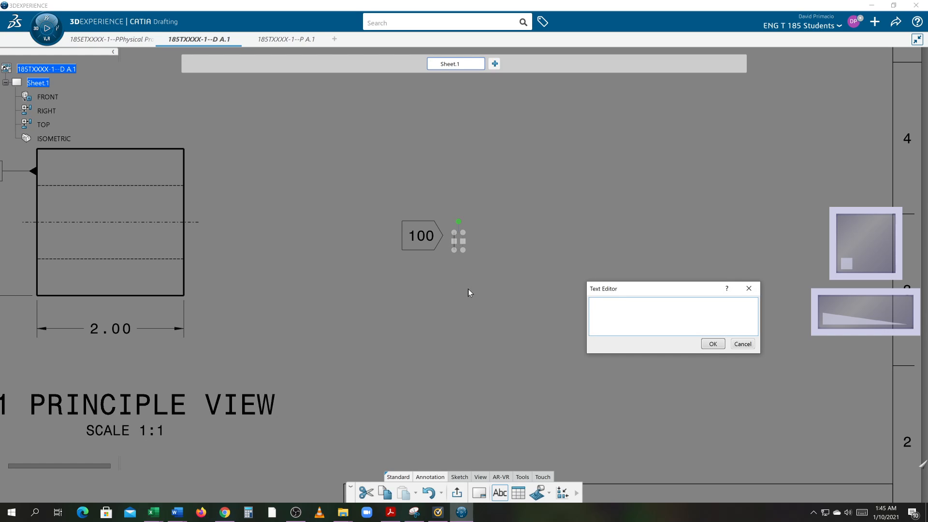
text(tHE)
key(BackSpace)
key(BackSpace)
key(BackSpace)
text(THE DATUM)
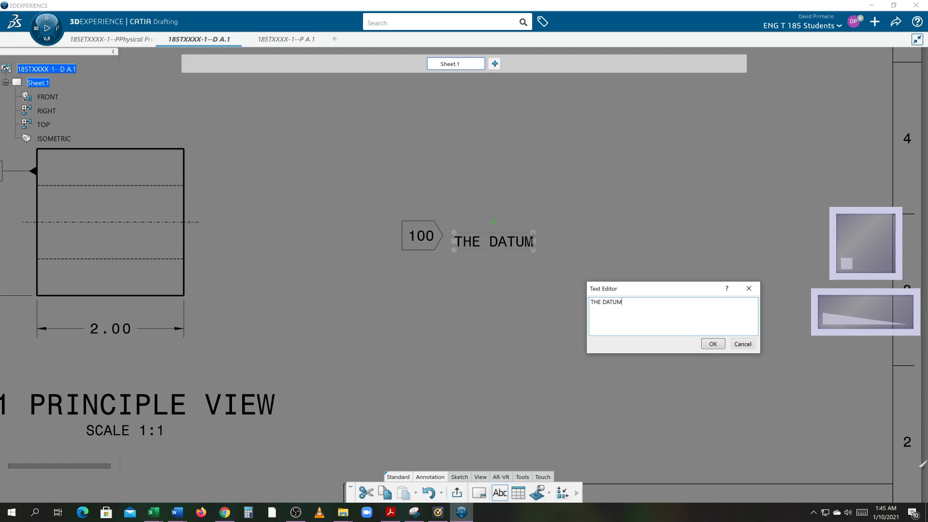
text( FEATURE )
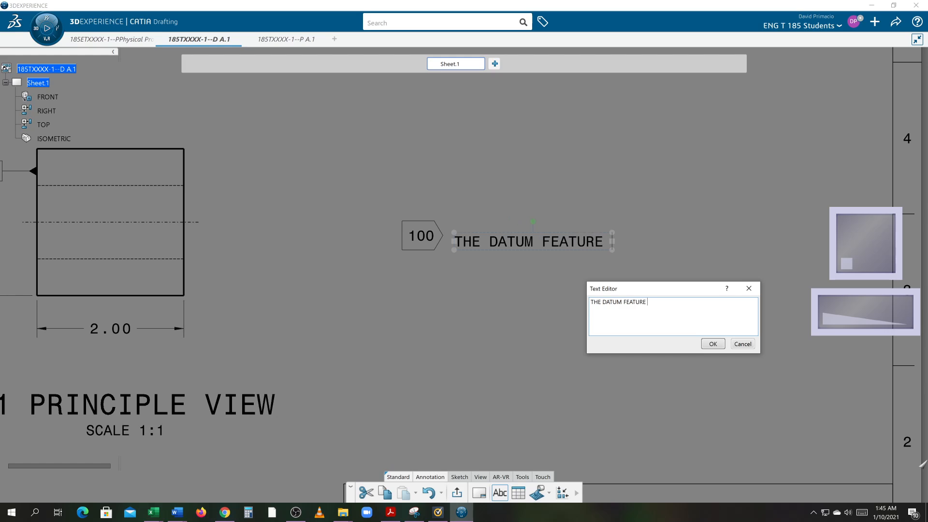
text(IS AN UNECC)
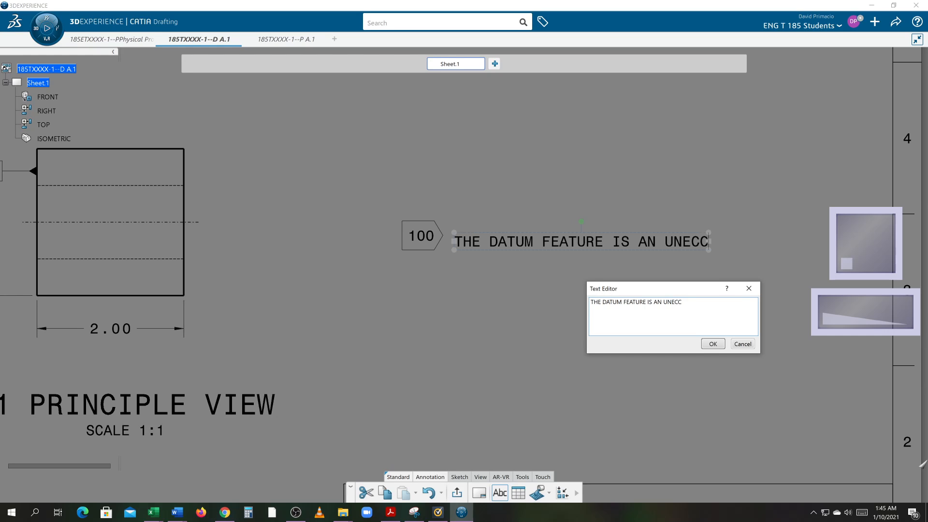
key(BackSpace)
key(BackSpace)
text(CC)
key(BackSpace)
key(BackSpace)
text(SSARY CALLOUT)
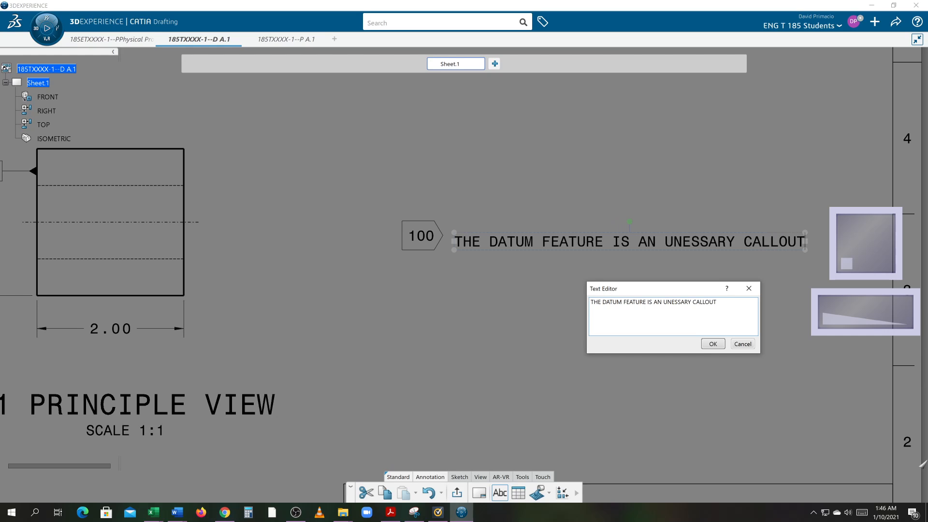
Add the second line THIS IS PLACED TO IDENTFY TO INSTRUCTOR to the datum note.
key(Return)
text(THIS IS PLACED TO IDENTFI)
key(BackSpace)
text(Y )
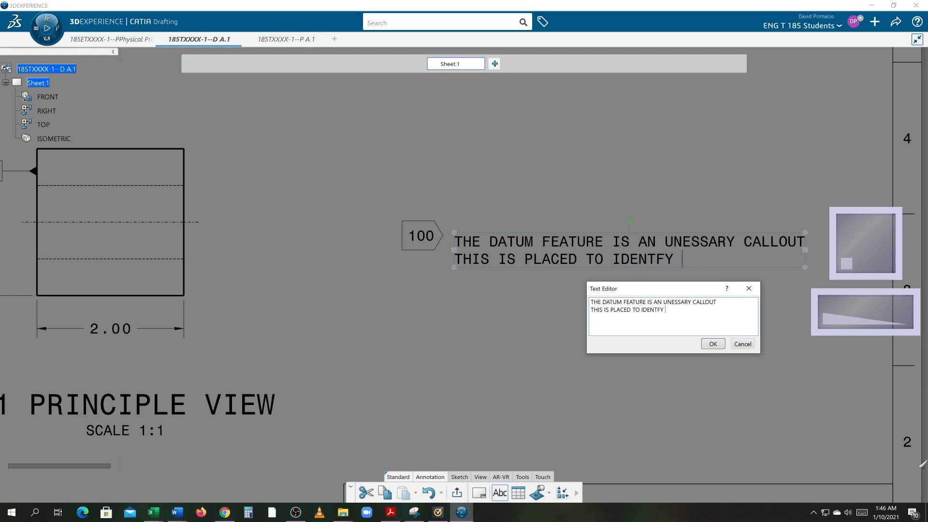
text(TO INSTRU)
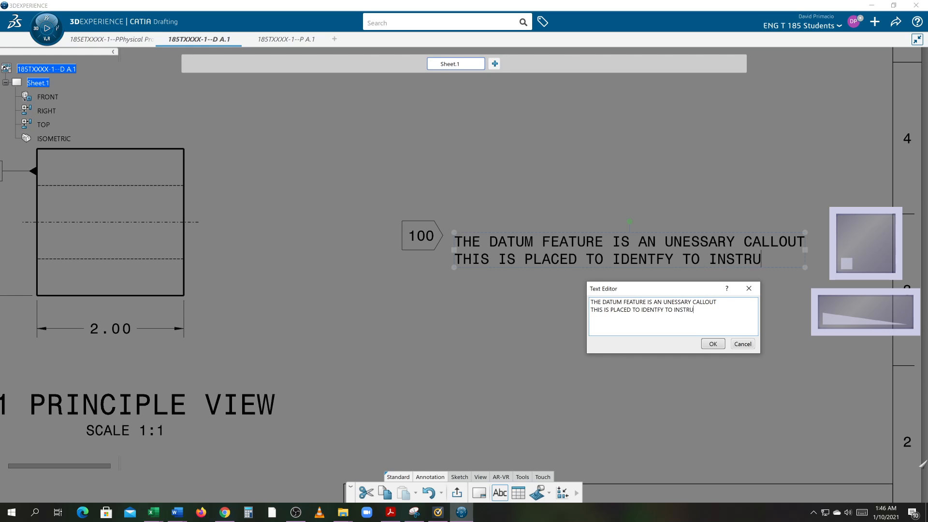
text(CTOR PR)
key(BackSpace)
key(BackSpace)
Add the third line PROPER DATUMS IN EACH VIEW to the datum note and finish the text.
key(Return)
text(PROER)
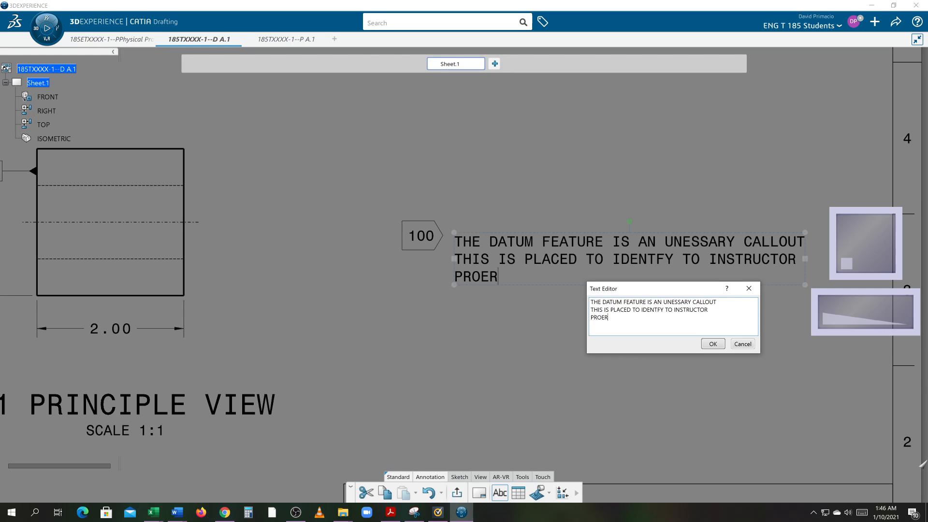
key(BackSpace)
key(BackSpace)
text(PER DATUMS IN EACH VIEW)
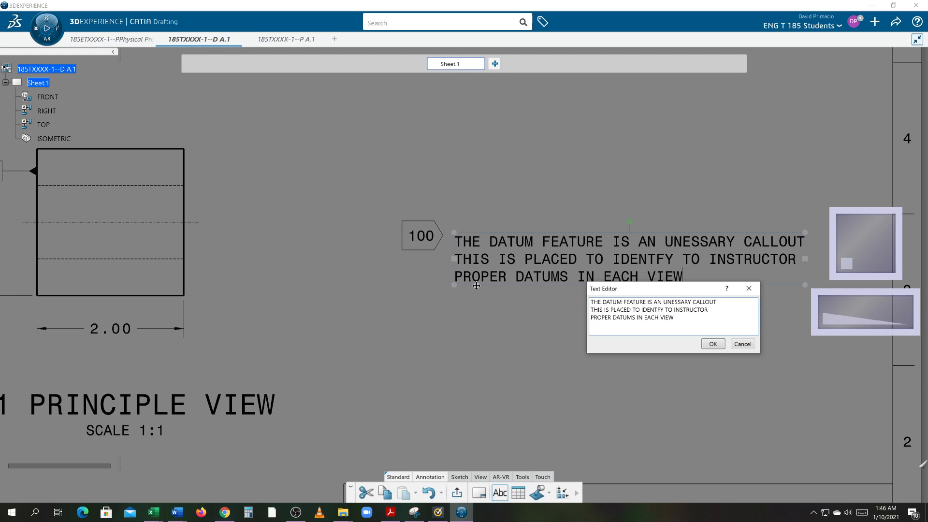
click(709, 344)
Move the three-line datum note slightly up and closer to the flagged 100.
click(585, 348)
click(585, 352)
middle_drag(571, 350, 544, 352)
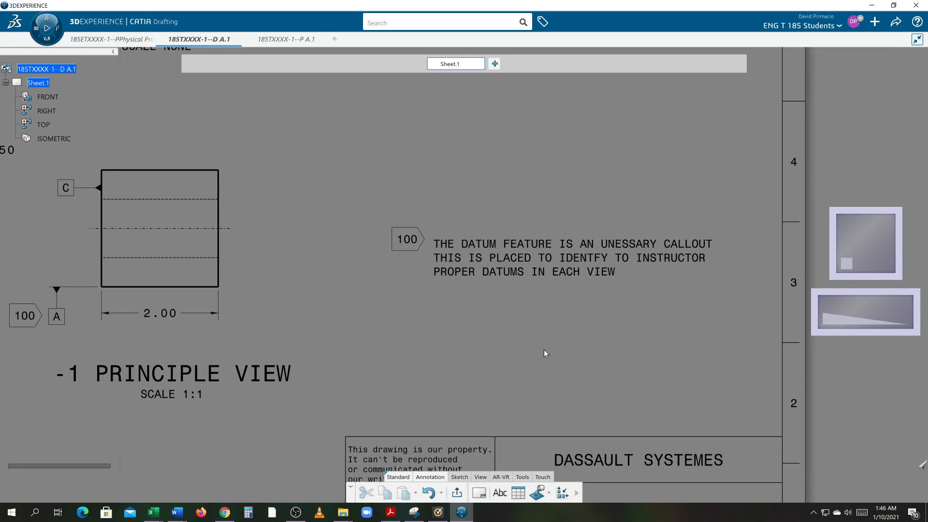
click(507, 254)
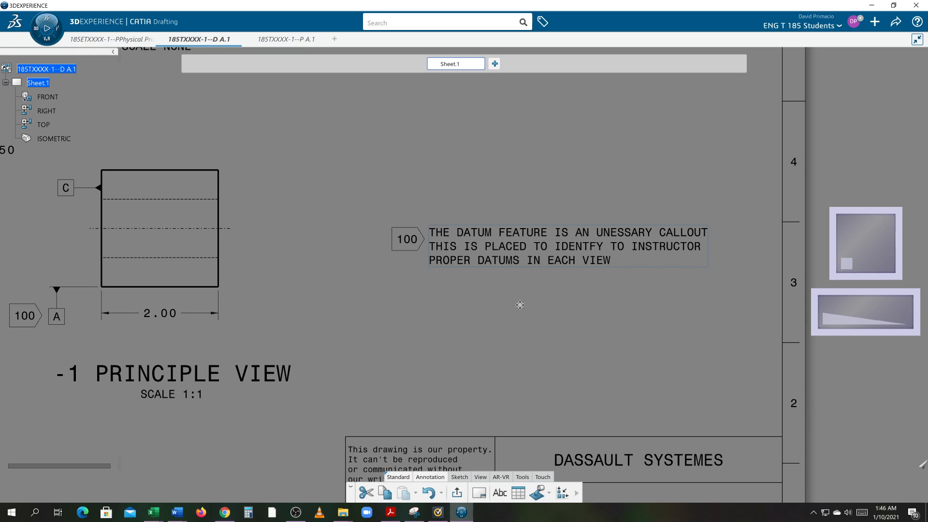
click(515, 330)
Switch to the Creating a Block with corners document in Word and create a new blank document.
mouse_move(177, 512)
click(246, 463)
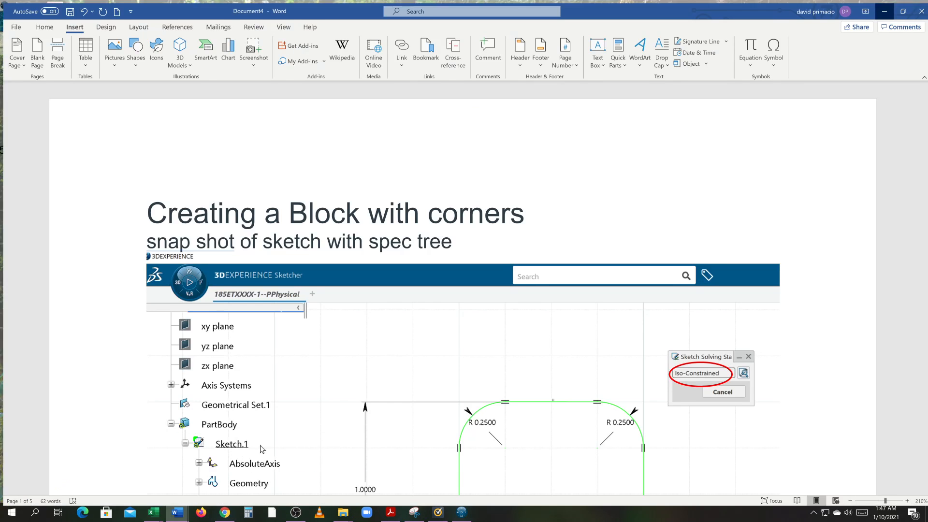
click(113, 8)
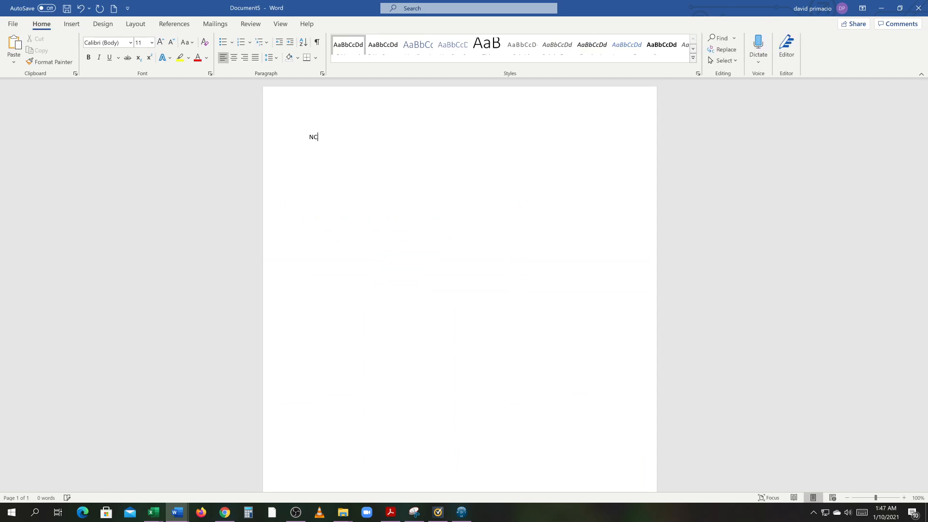
Enter the word UNNECCASARY in the blank document to work out its spelling.
text(UN)
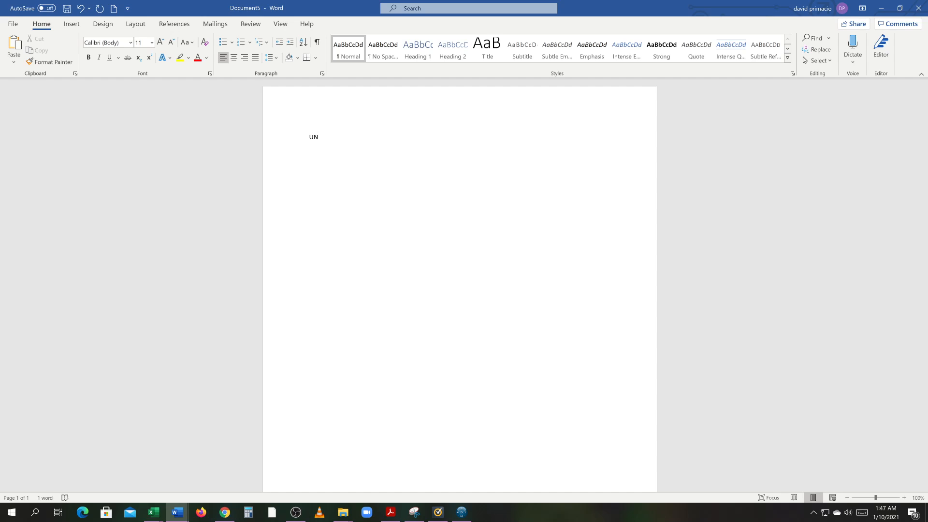
text(ESSAR)
text(Y)
key(BackSpace)
key(BackSpace)
key(BackSpace)
key(BackSpace)
key(BackSpace)
key(BackSpace)
key(BackSpace)
key(BackSpace)
key(BackSpace)
text(UN)
key(BackSpace)
key(BackSpace)
text(NE)
key(BackSpace)
text(ECCASS)
key(BackSpace)
text(ARY)
key(Home)
text(UN)
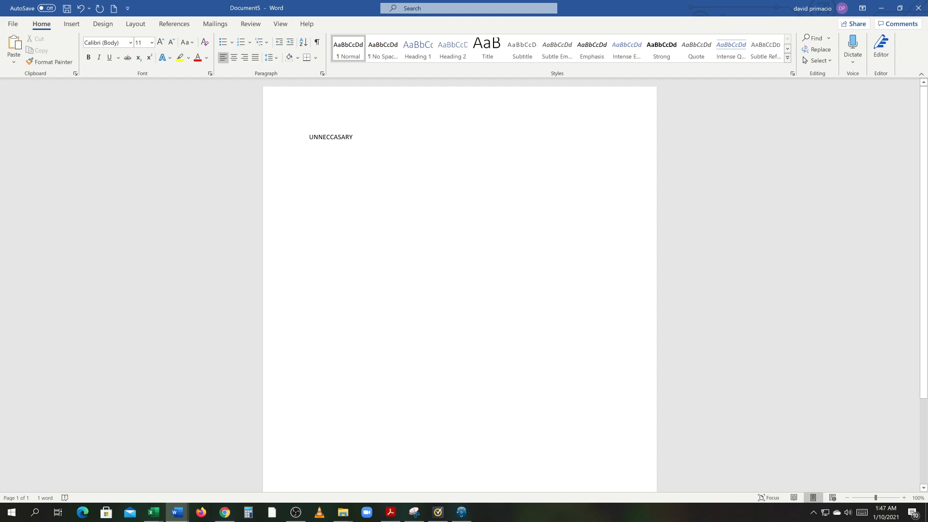
Copy UNNECCASARY from the document, switch back to 3DEXPERIENCE and replace UNESSARY in the datum note's first line with it.
double_click(320, 138)
key(alt+Tab)
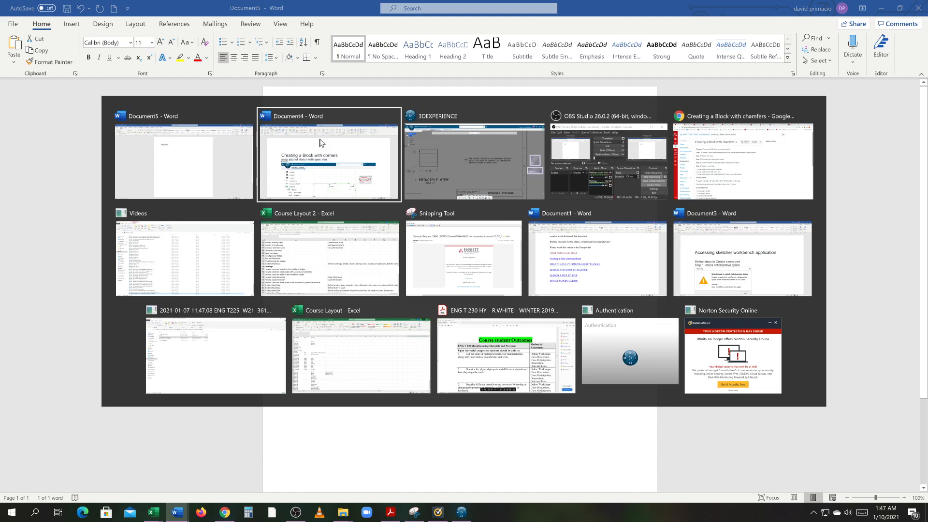
key(alt+Tab)
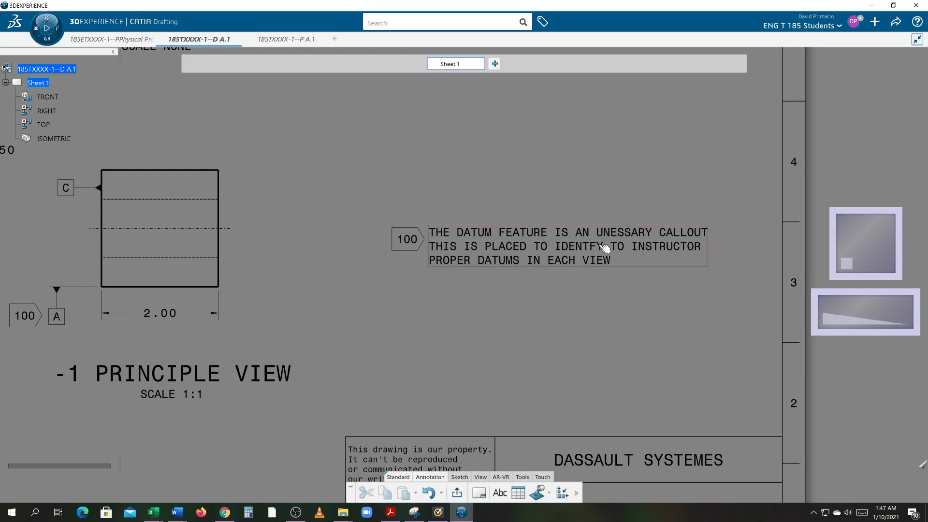
double_click(617, 240)
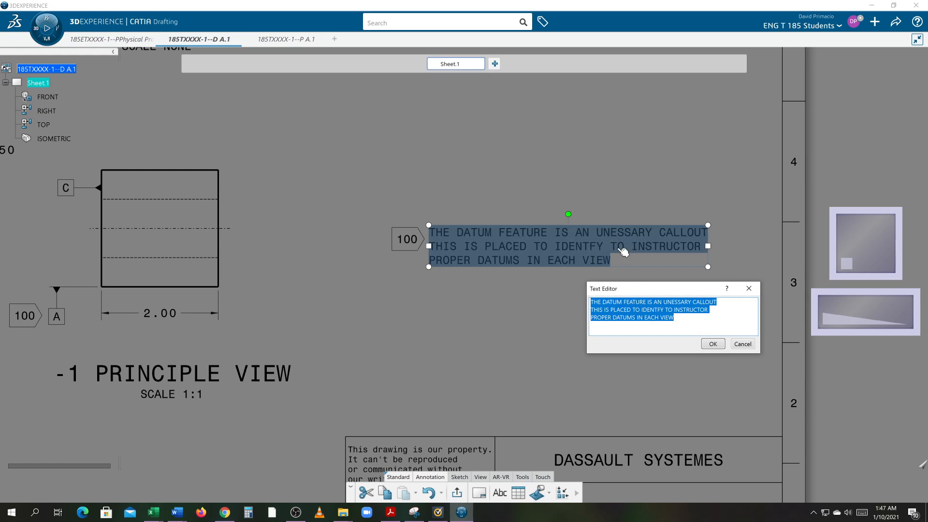
double_click(665, 301)
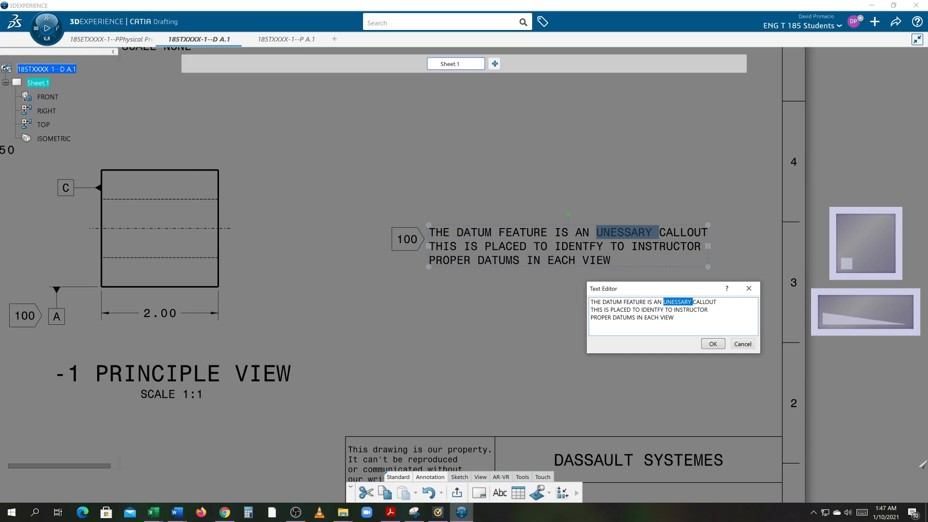
text(UNNECCASARY)
click(713, 344)
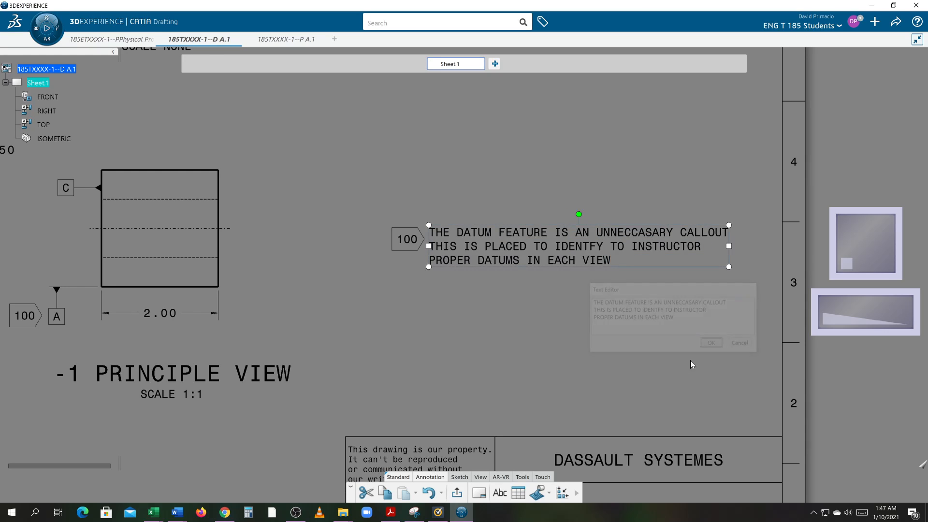
Leave background editing of Sheet.1 and return to editing the sheet's views.
ctrl+middle_drag(498, 339, 503, 369)
mouse_move(341, 345)
middle_down()
mouse_move(456, 348)
mouse_move(438, 382)
middle_up()
mouse_move(438, 382)
ctrl+middle_down()
mouse_move(442, 371)
mouse_move(455, 389)
mouse_move(440, 382)
mouse_move(427, 399)
mouse_move(423, 391)
ctrl+middle_up()
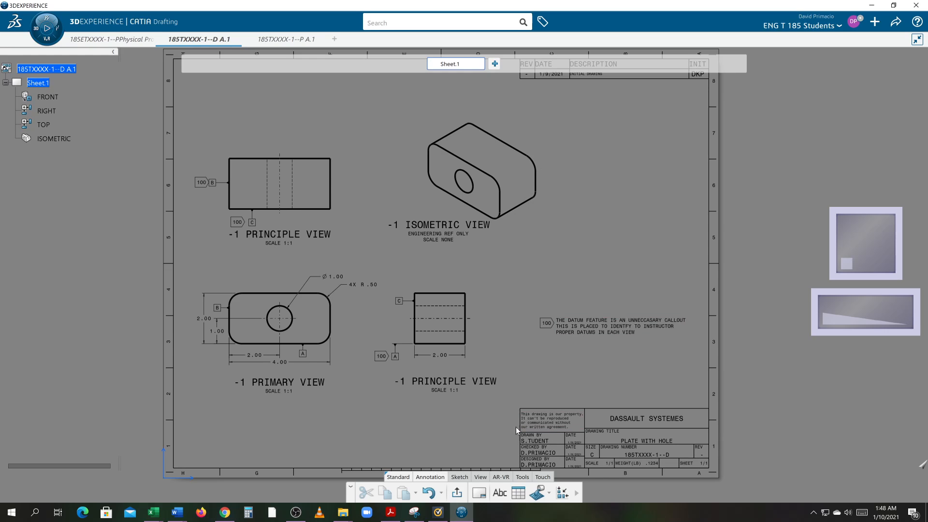
click(40, 84)
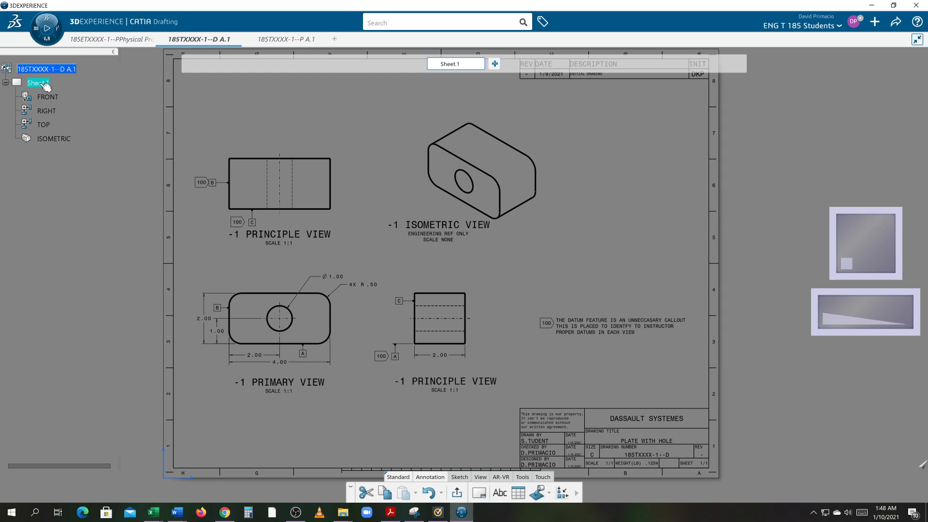
right_click(44, 84)
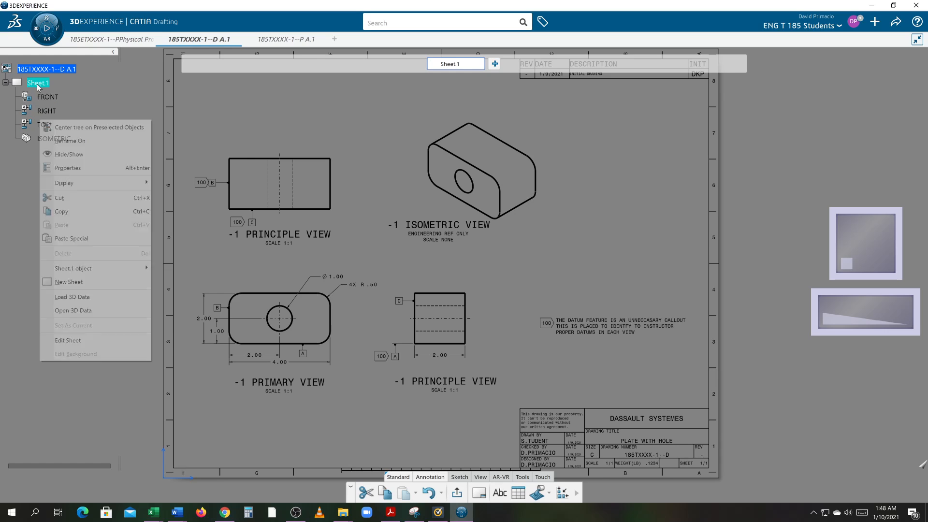
click(53, 340)
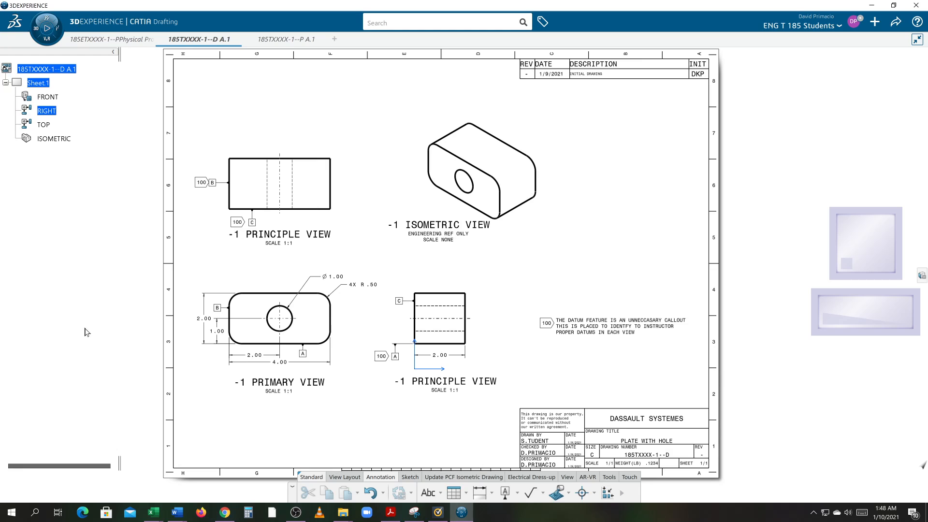
Activate the ISOMETRIC view and turn on the display of the view frames.
middle_drag(352, 391, 335, 369)
middle_drag(376, 285, 401, 341)
middle_drag(383, 307, 392, 334)
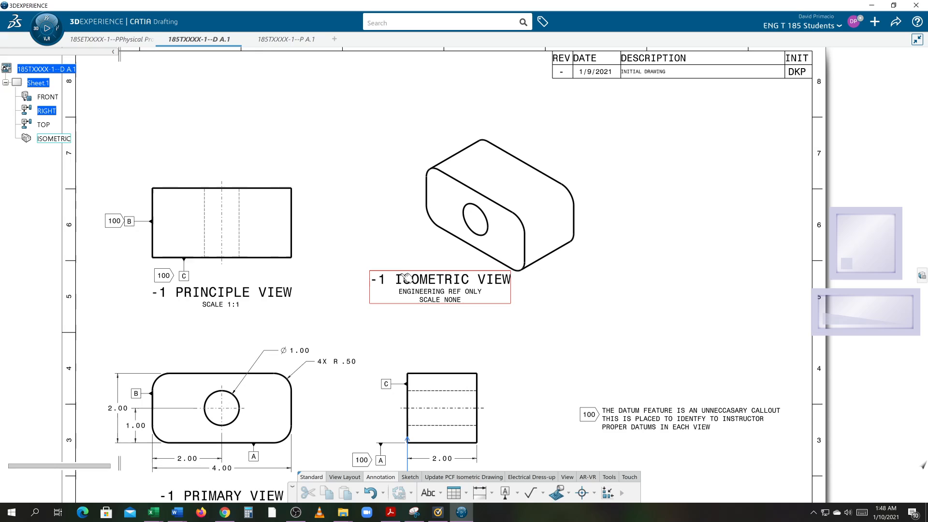
click(50, 139)
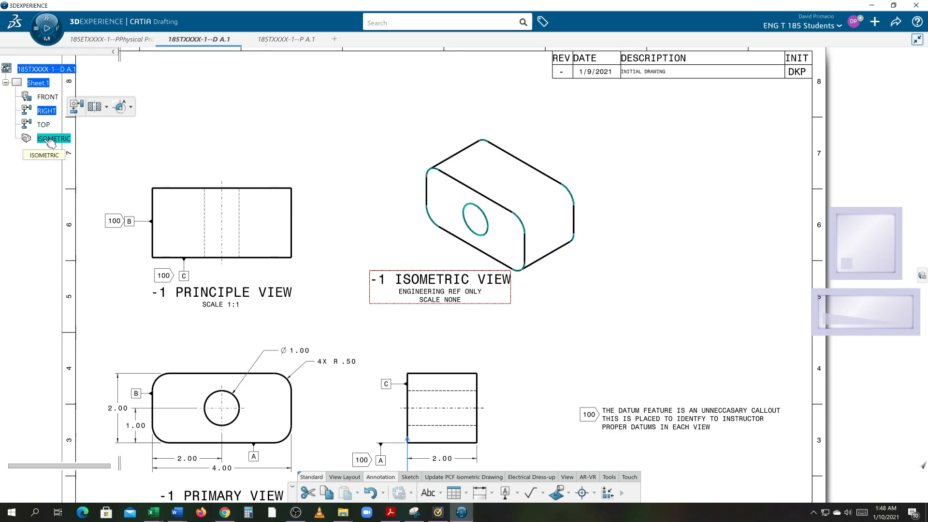
click(50, 139)
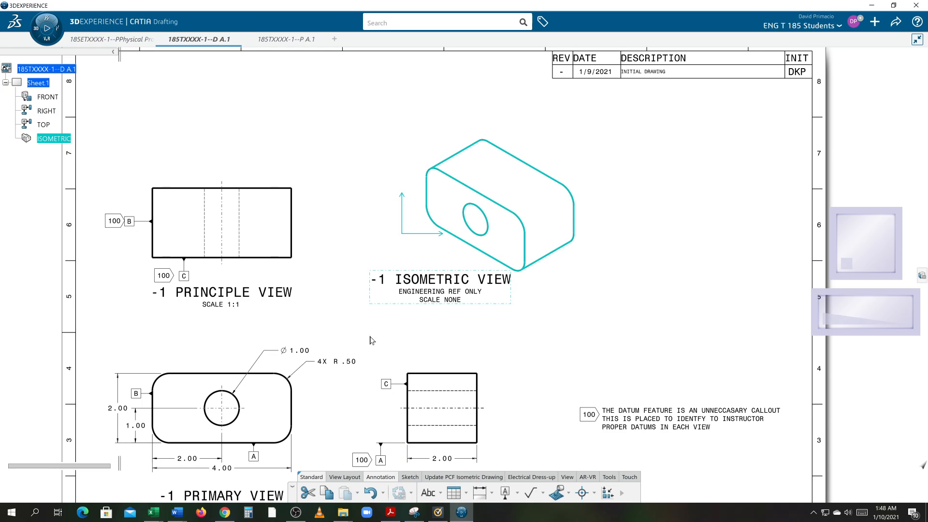
click(568, 478)
click(482, 493)
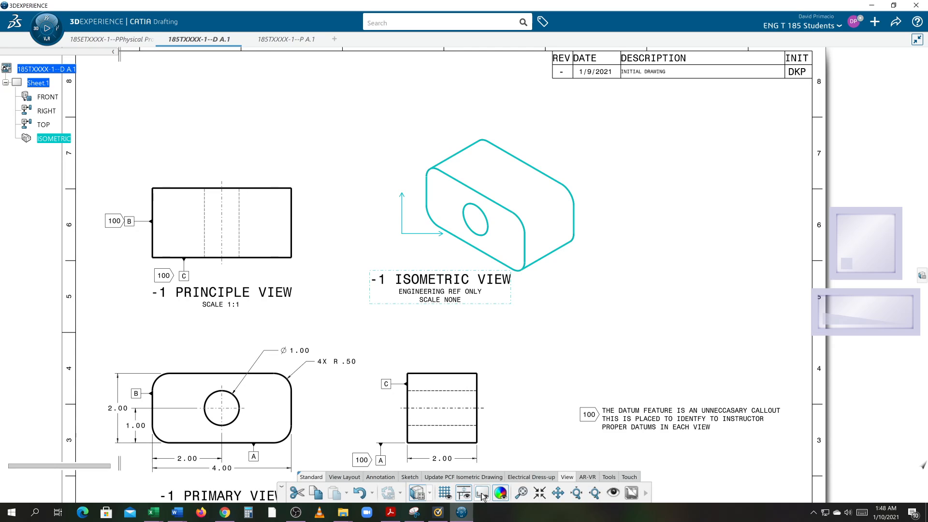
Move the isometric view up and toward the top view, and lower its caption roughly level with the top view's caption.
drag(594, 210, 547, 175)
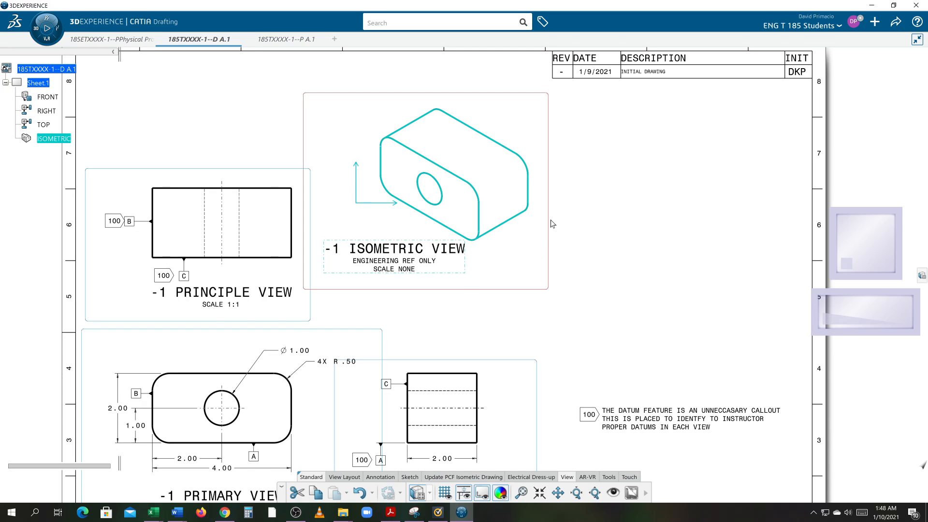
drag(551, 223, 556, 216)
drag(413, 260, 458, 296)
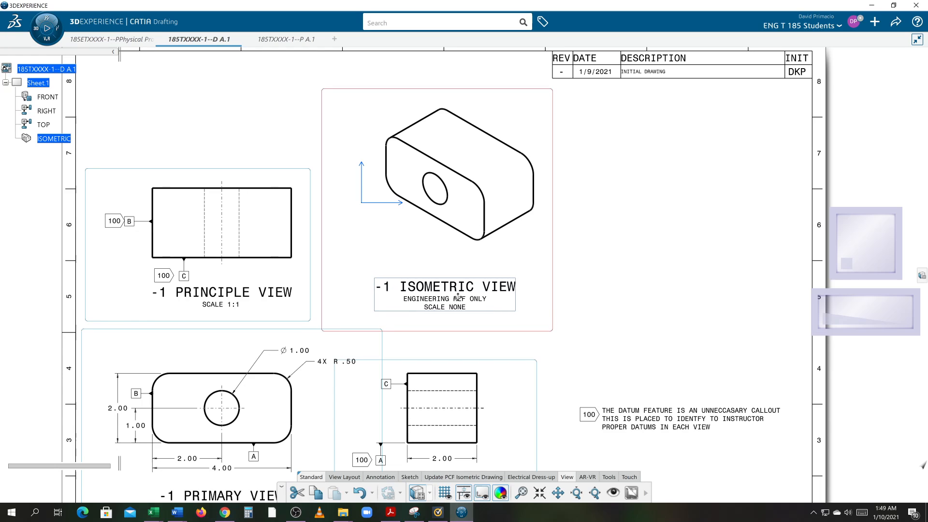
middle_drag(451, 343, 462, 251)
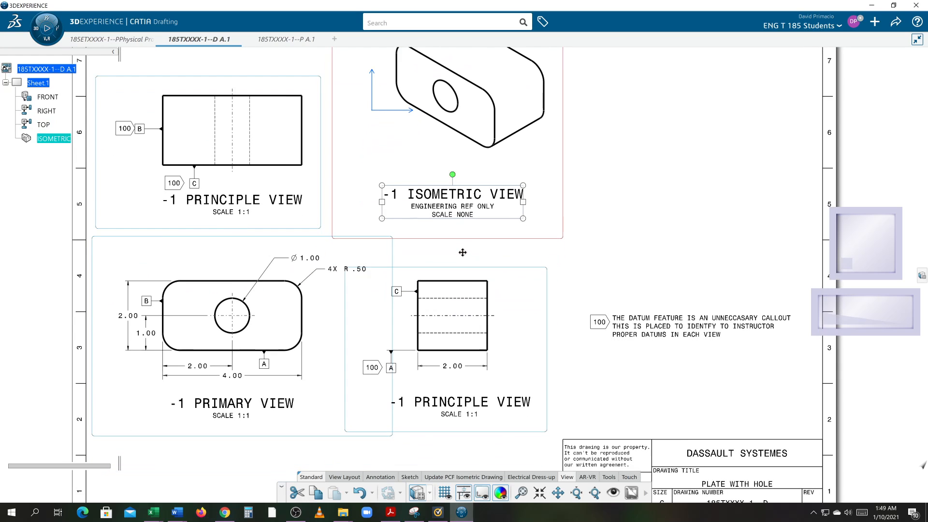
click(551, 263)
middle_drag(566, 260, 567, 331)
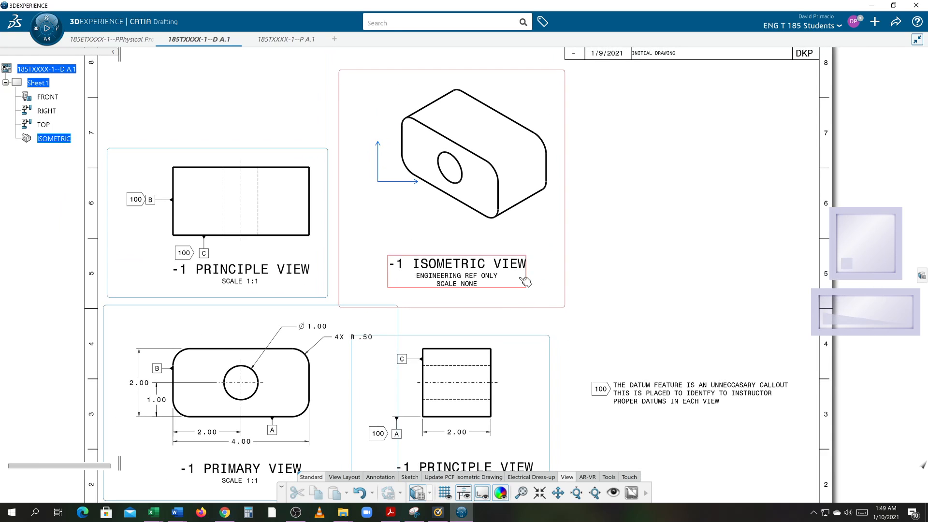
middle_drag(415, 231, 421, 261)
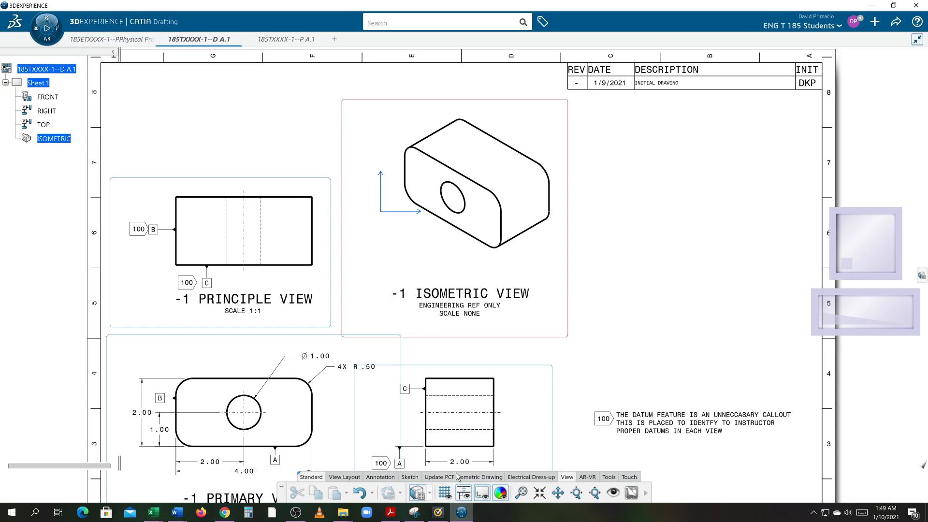
Place a text with leader below the isometric view, with its leader attached to the part's lower front edge.
click(380, 479)
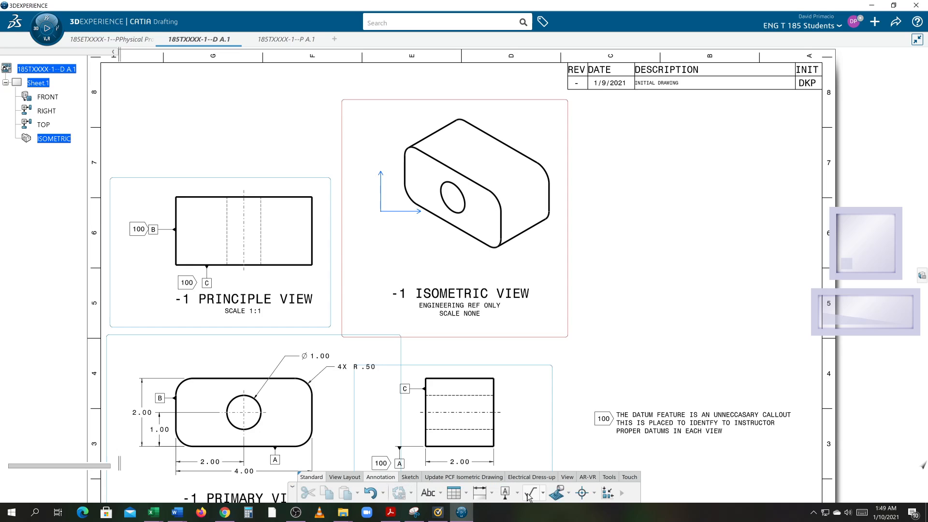
click(441, 493)
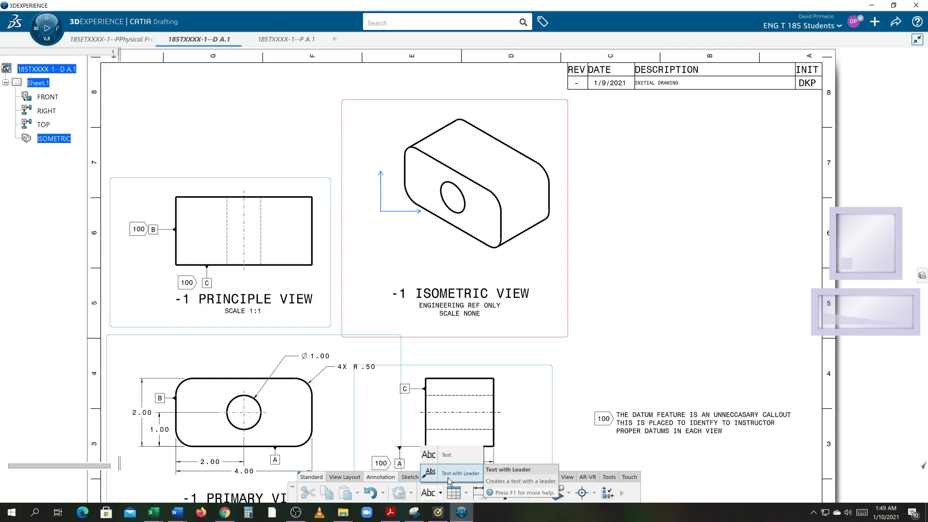
click(449, 474)
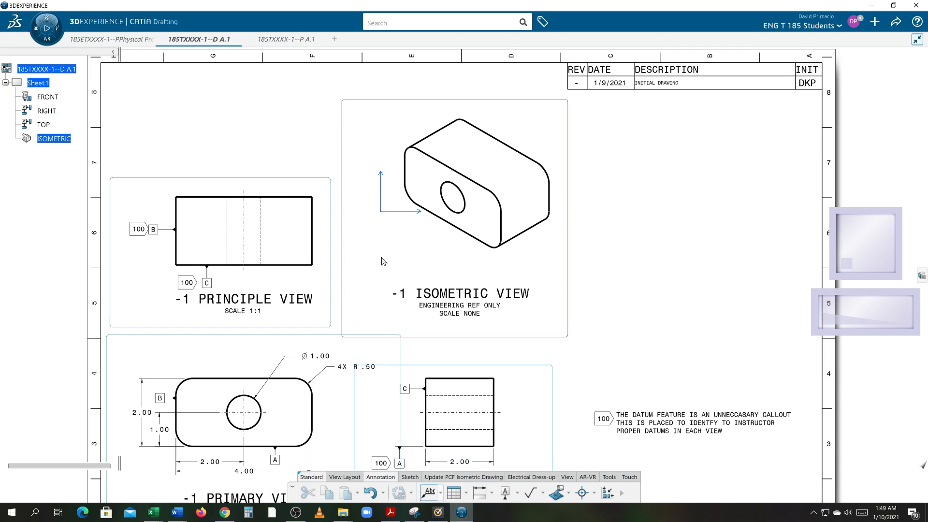
click(419, 247)
key(Escape)
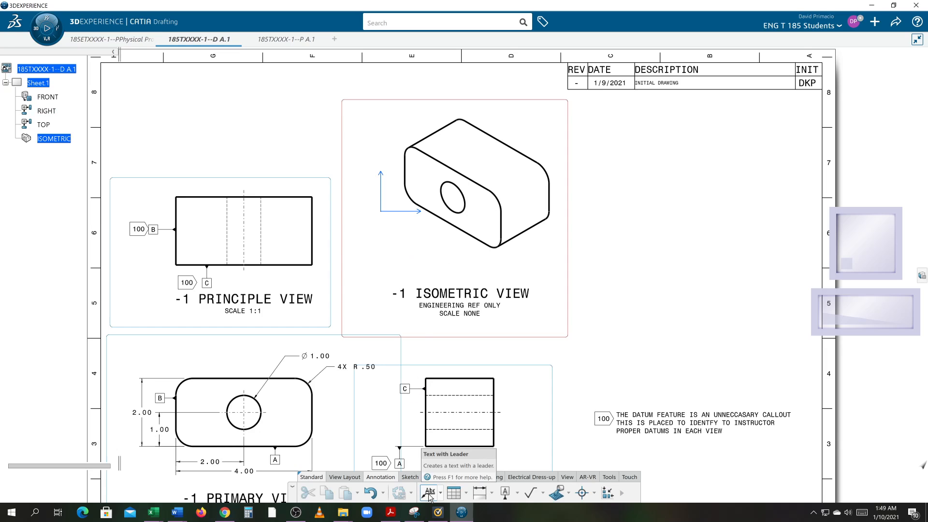
click(445, 247)
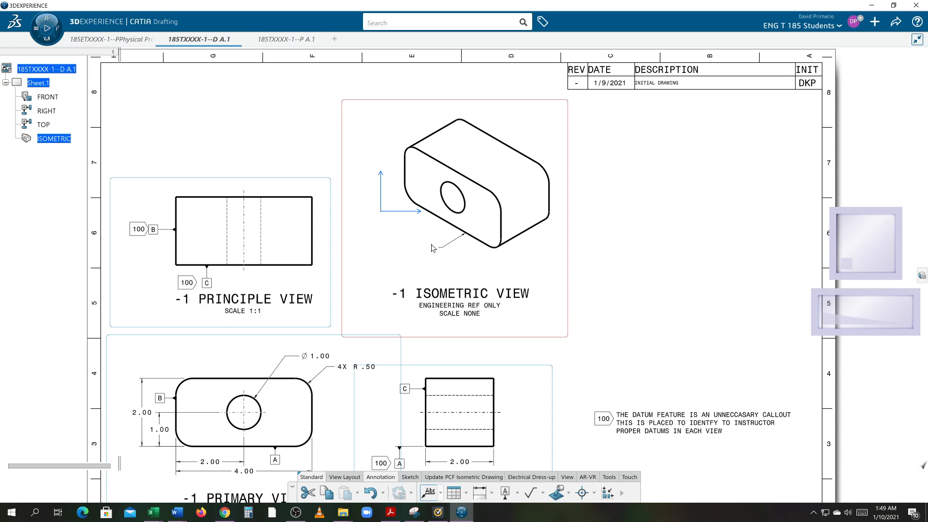
click(436, 246)
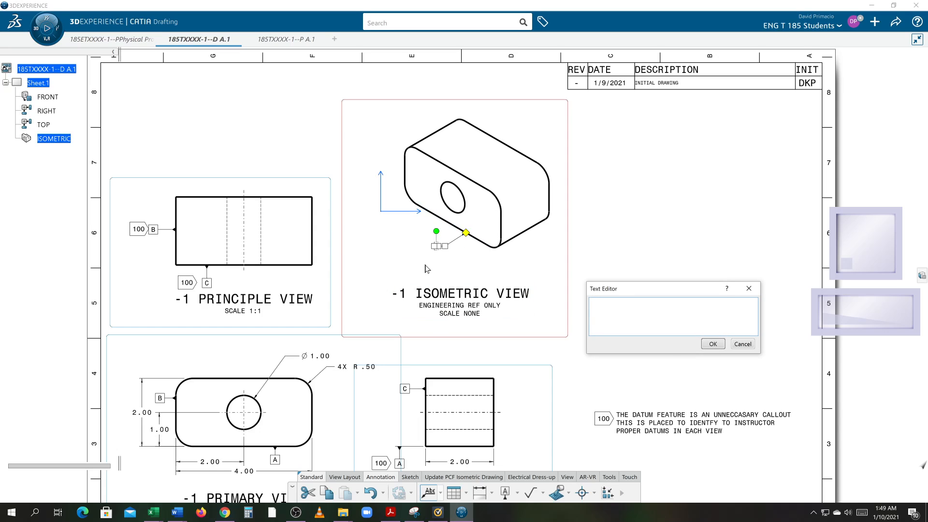
Enter 185ETXXXX-1 as the leader text and shift the label left, clear of the isometric part.
text(185ET)
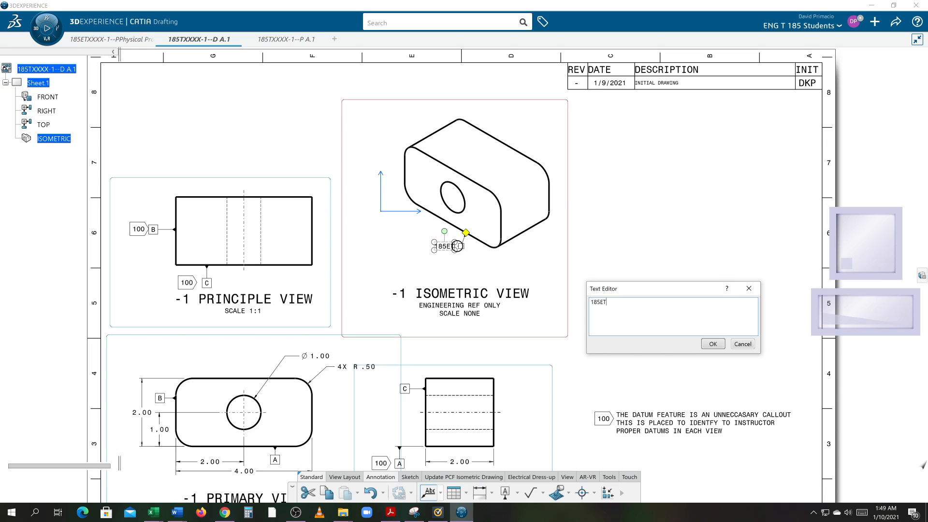
text(XXX)
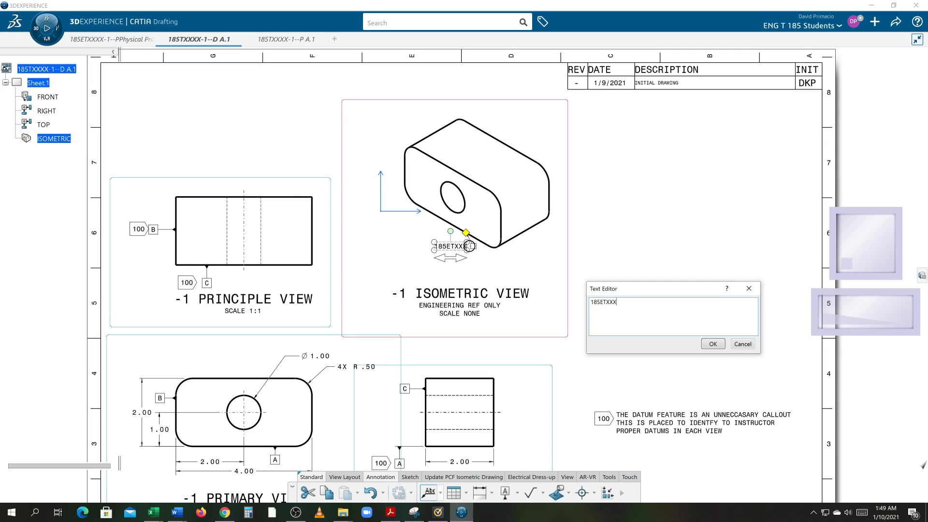
text(X-1)
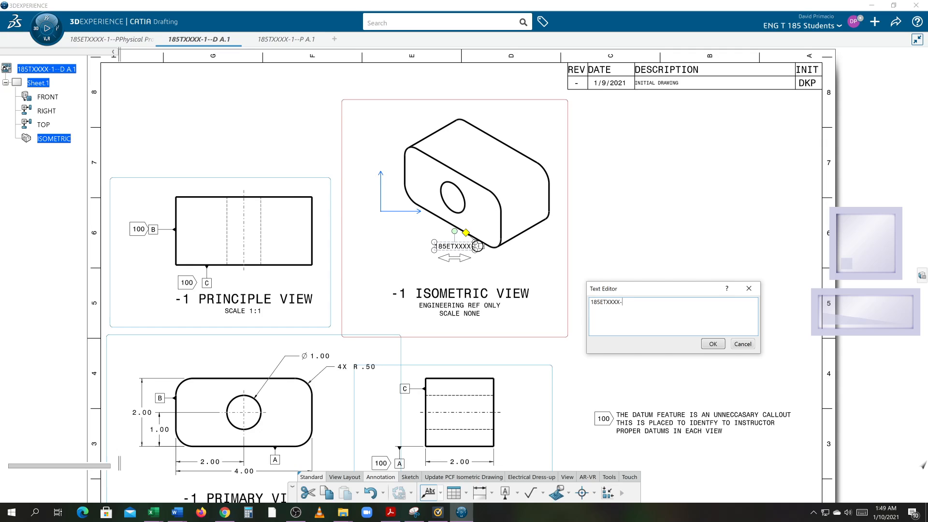
click(408, 288)
drag(444, 252, 405, 249)
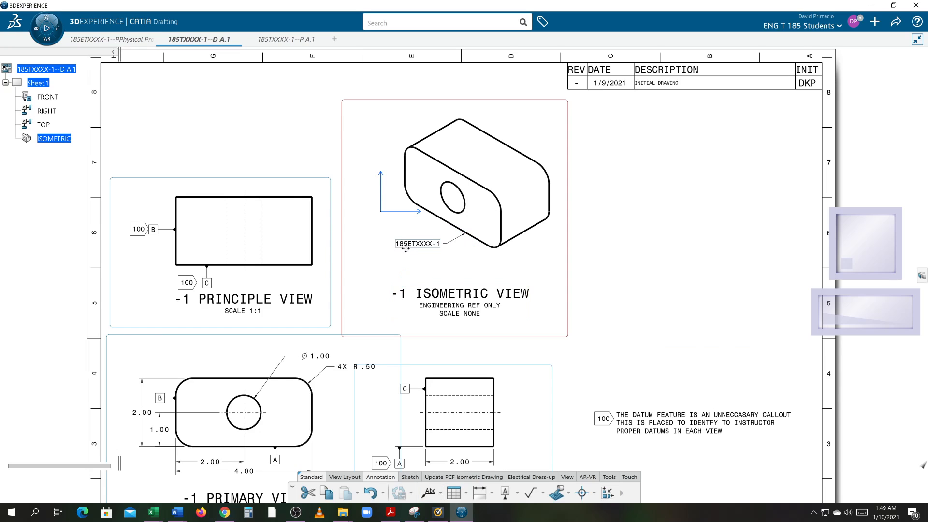
click(443, 275)
Turn off the display of the view frames across the whole sheet.
scroll(501, 325, down, 3)
middle_drag(572, 350, 568, 317)
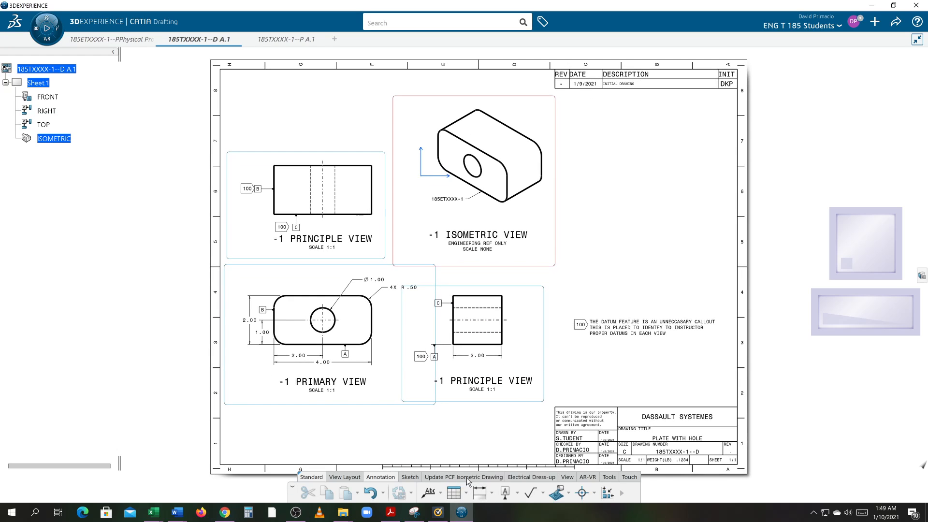
click(567, 477)
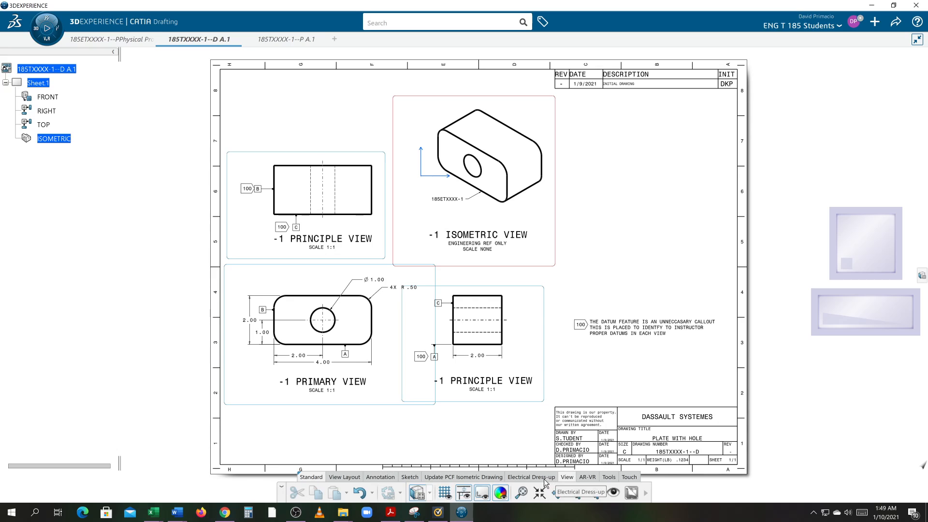
click(500, 493)
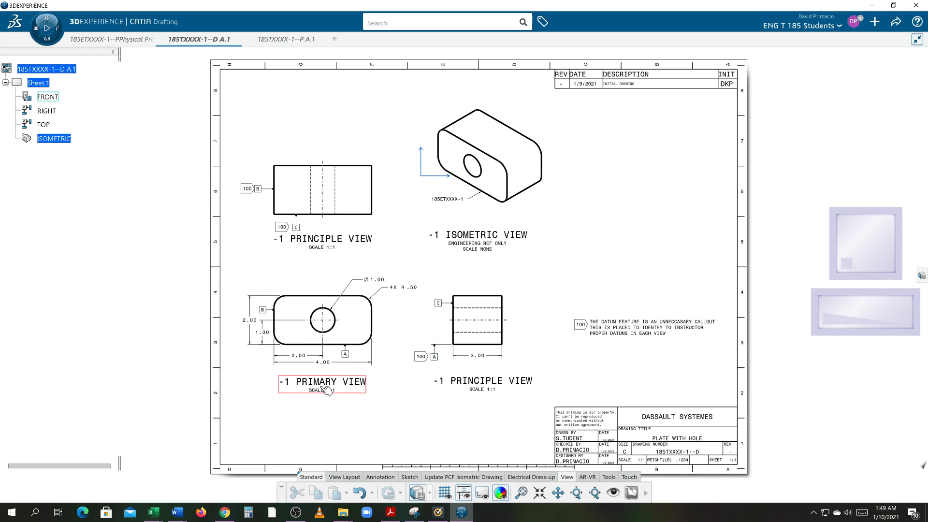
Switch Sheet.1 to background editing, fit the whole sheet in view and save the drawing.
right_click(41, 84)
click(62, 340)
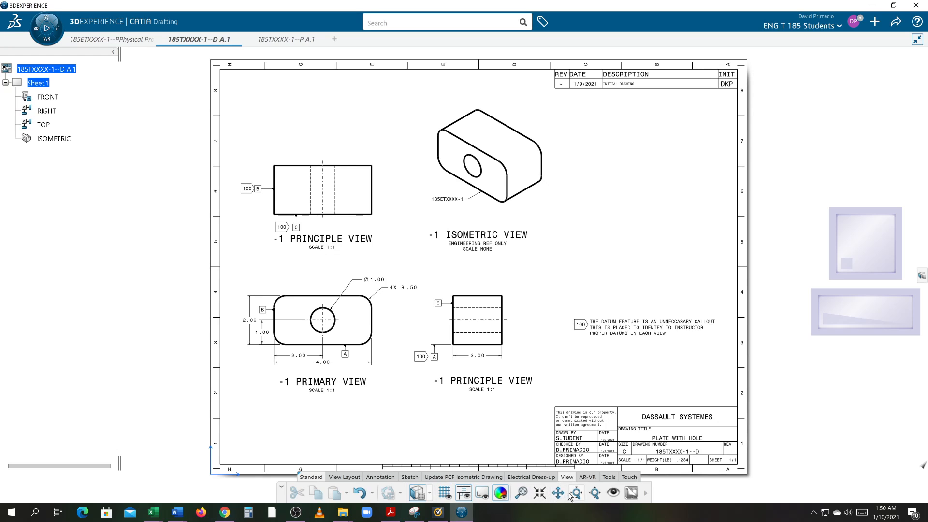
click(522, 493)
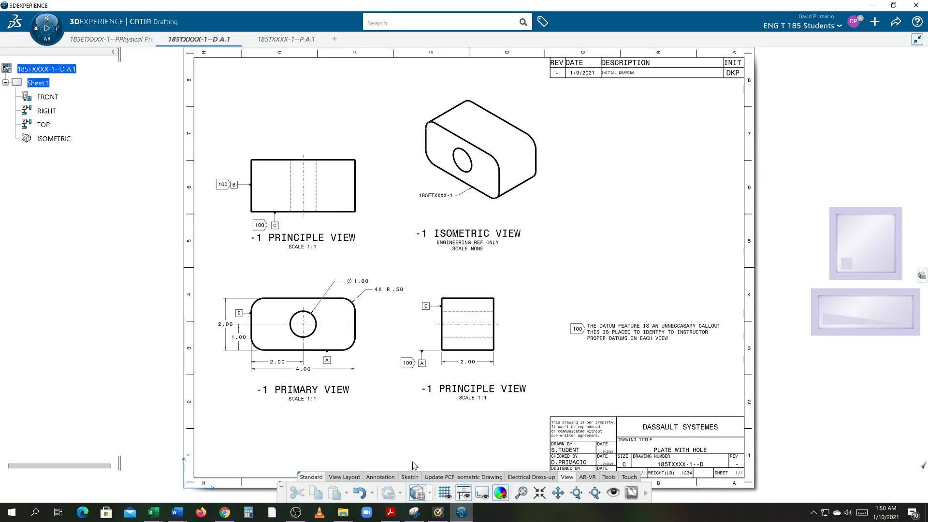
click(894, 24)
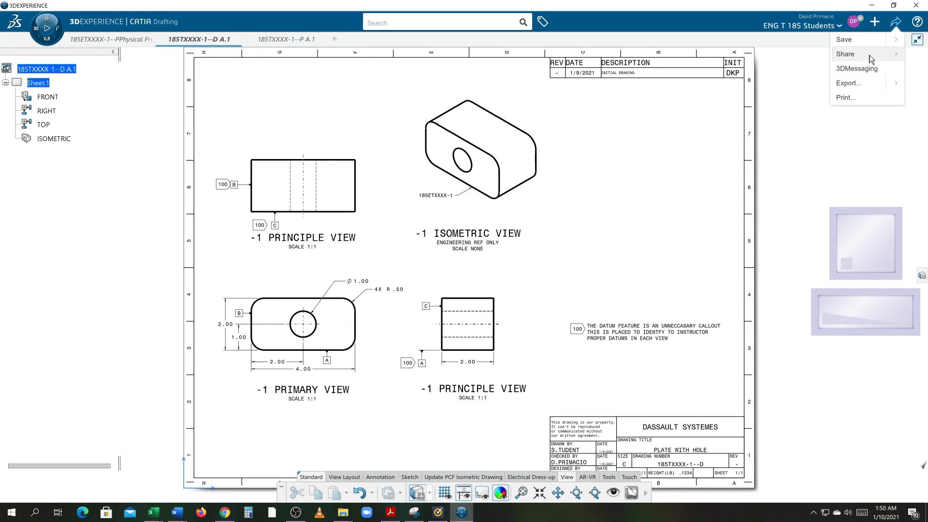
click(845, 39)
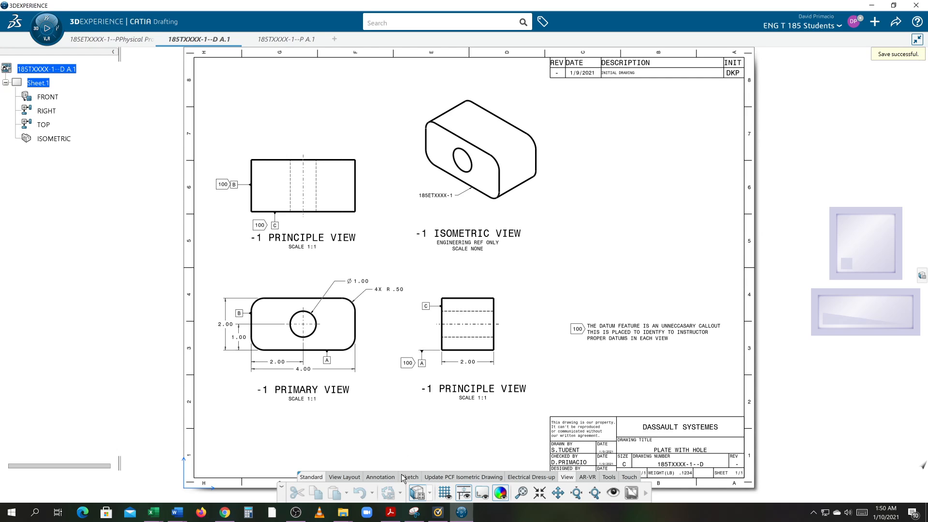
click(299, 512)
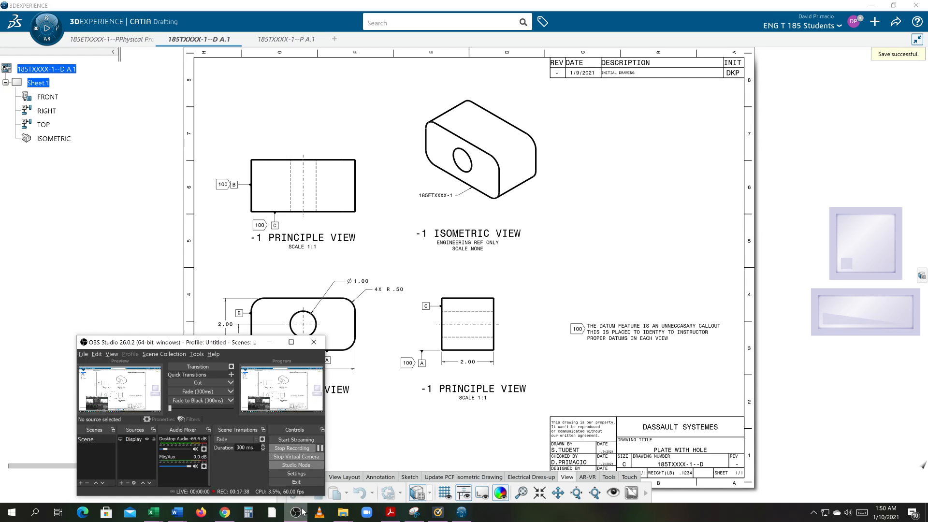